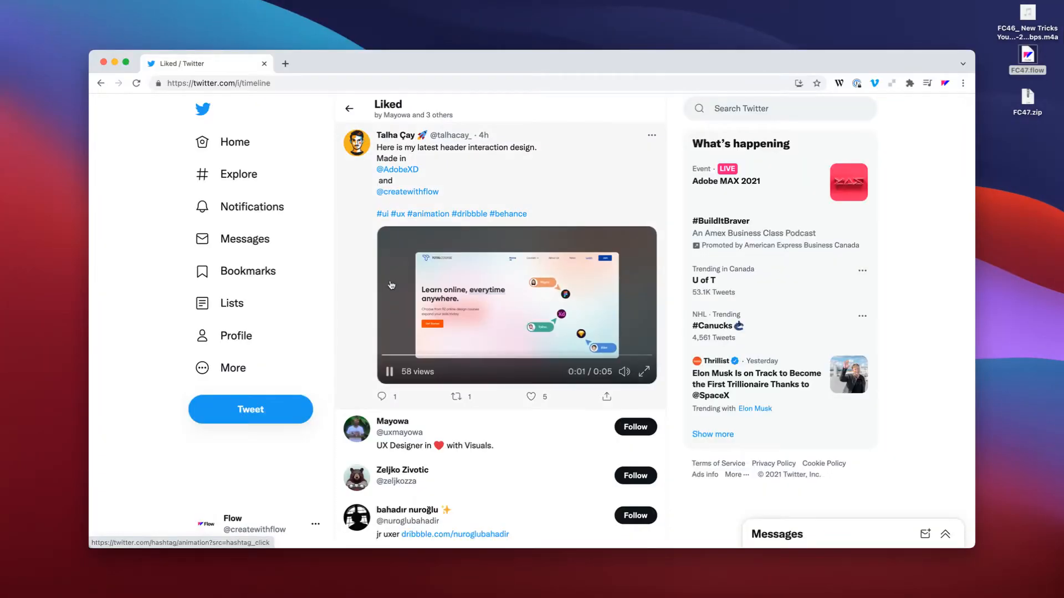
# Step: Close the browser window showing the liked tweet and open FC47.flow from the desktop in Flow
pyautogui.scroll(-6, 391, 286)
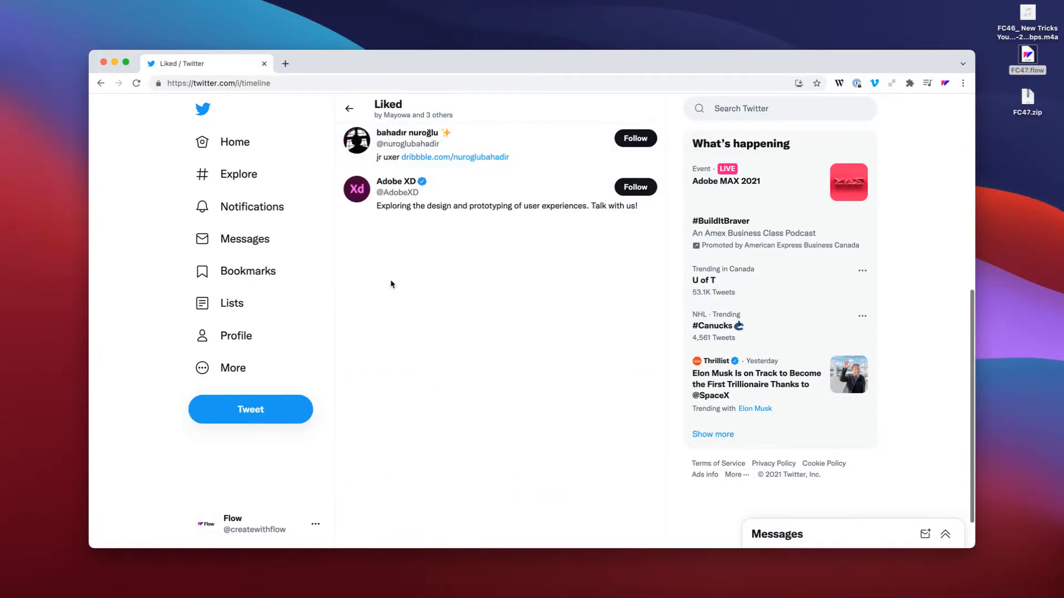
pyautogui.scroll(6, 390, 283)
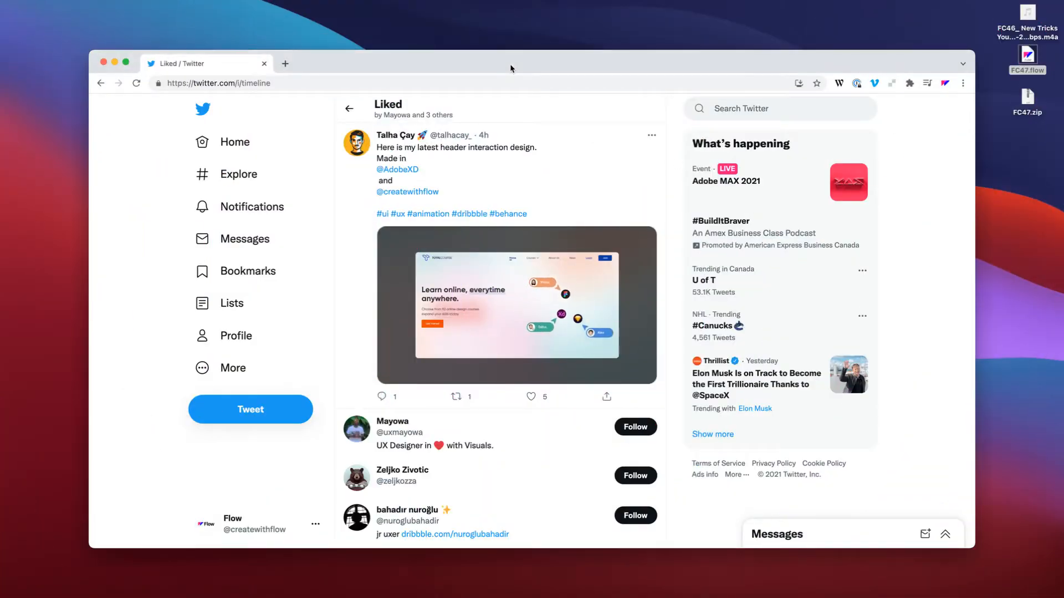
pyautogui.press('super+w')
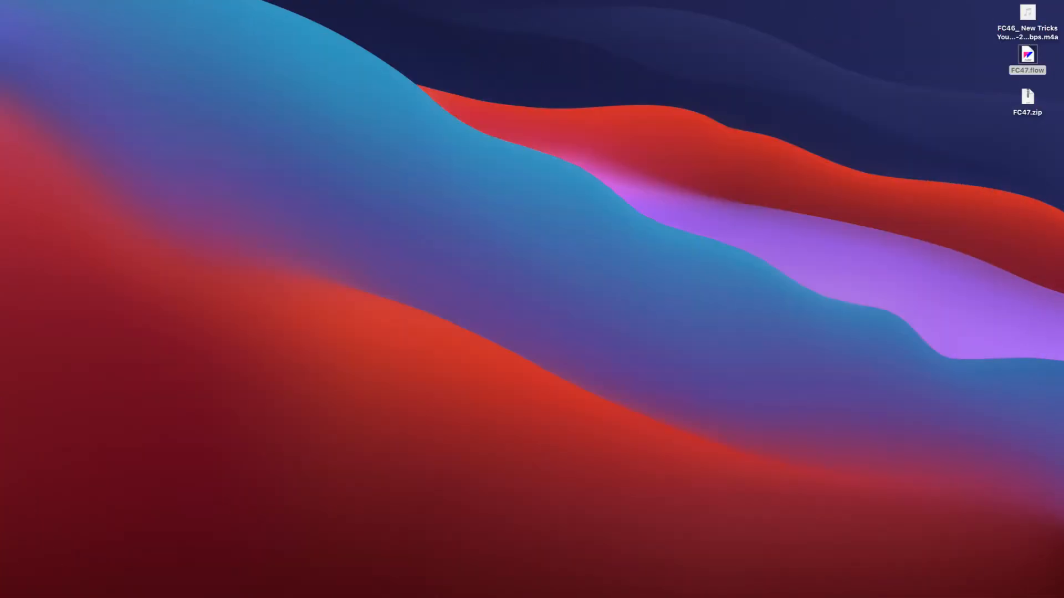
pyautogui.doubleClick(1027, 54)
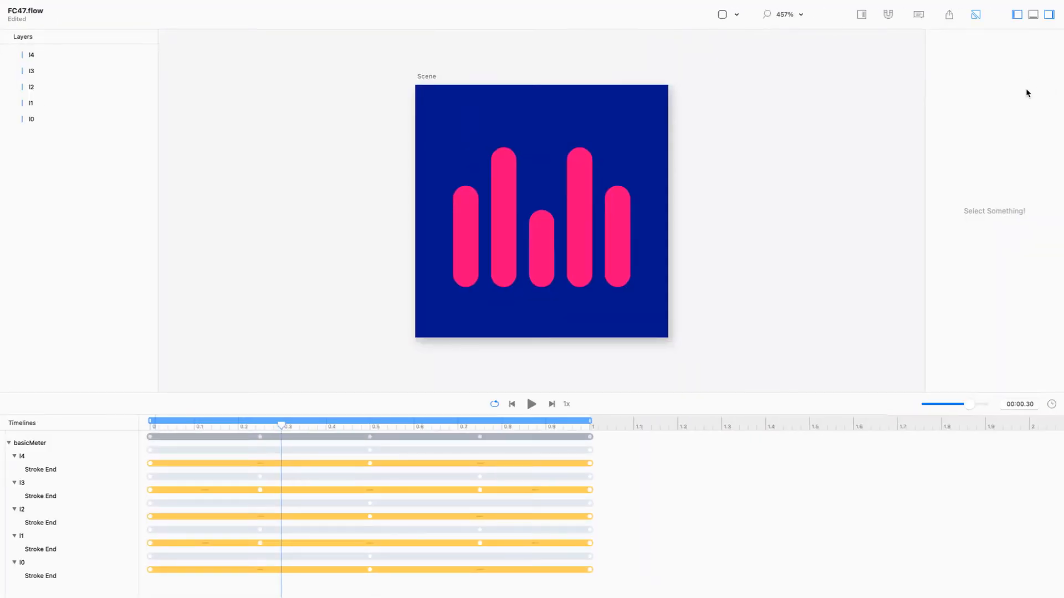
# Step: Preview the basicMeter animation of the five bars, then stop the playback
pyautogui.scroll(-3, 720, 256)
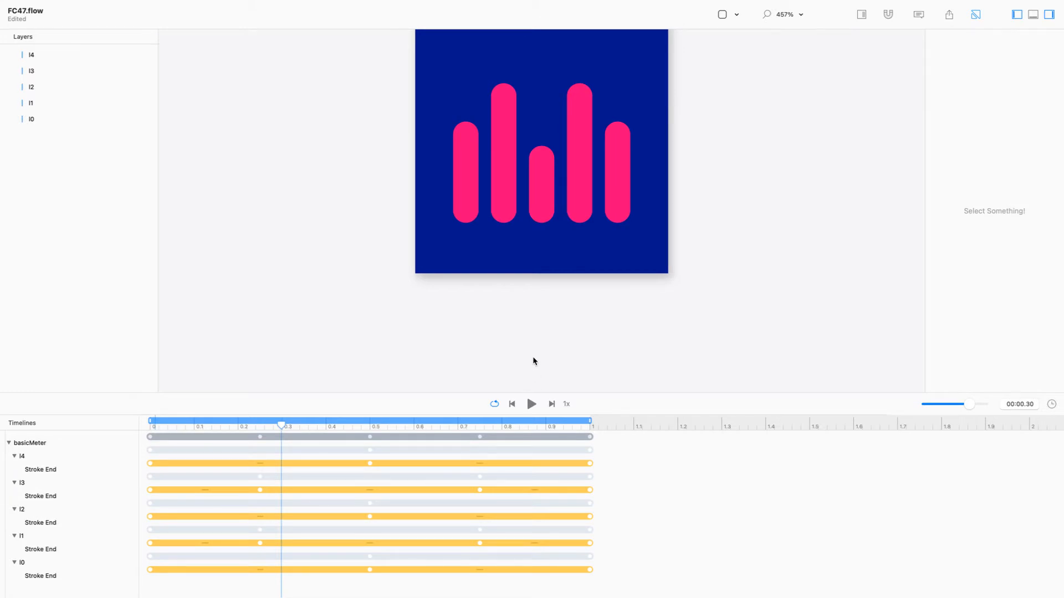
pyautogui.scroll(2, 417, 203)
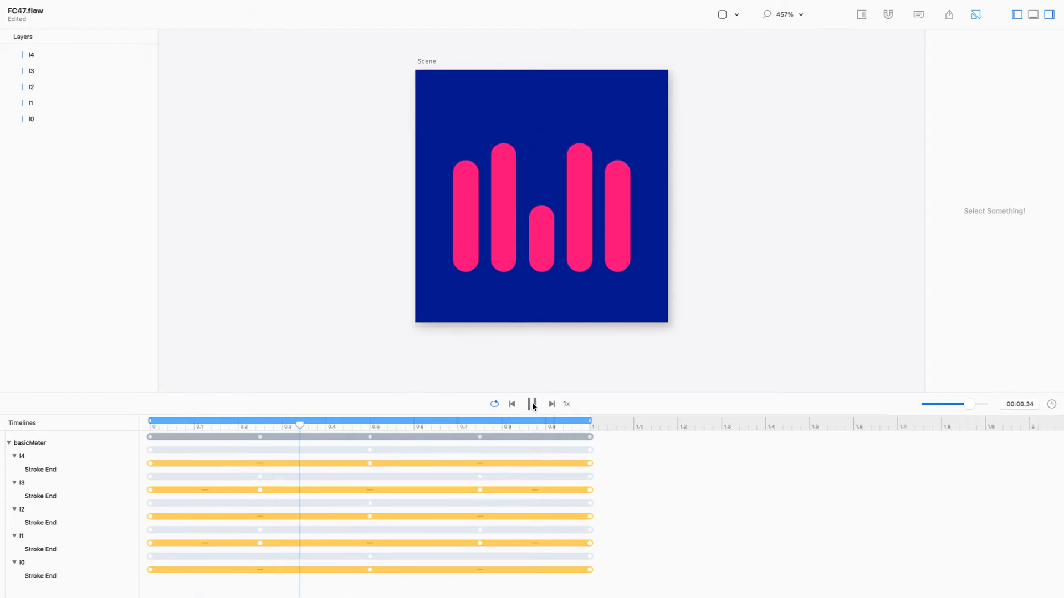
pyautogui.press('super+1')
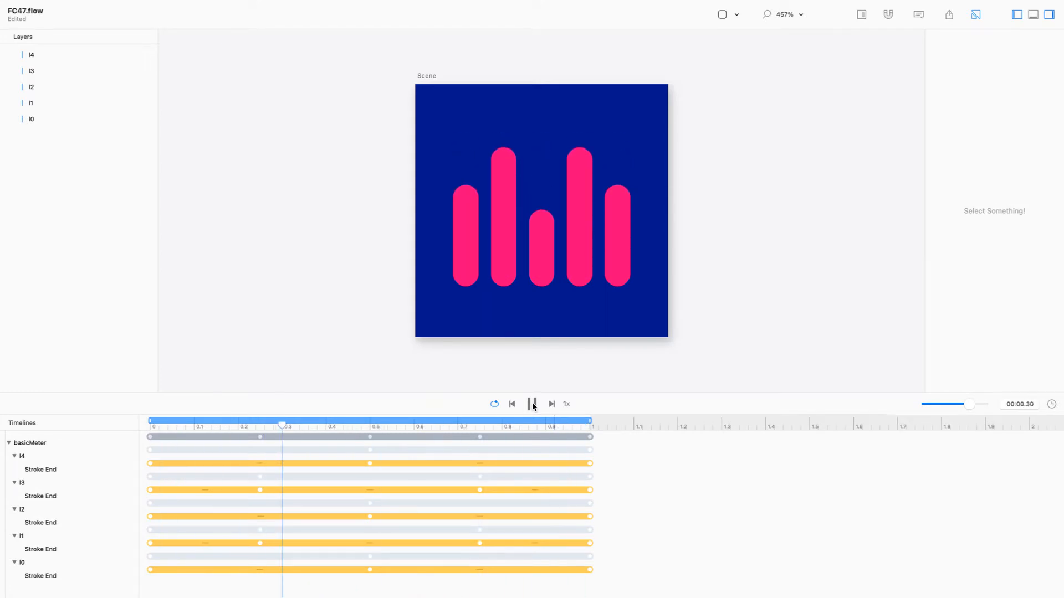
pyautogui.click(532, 407)
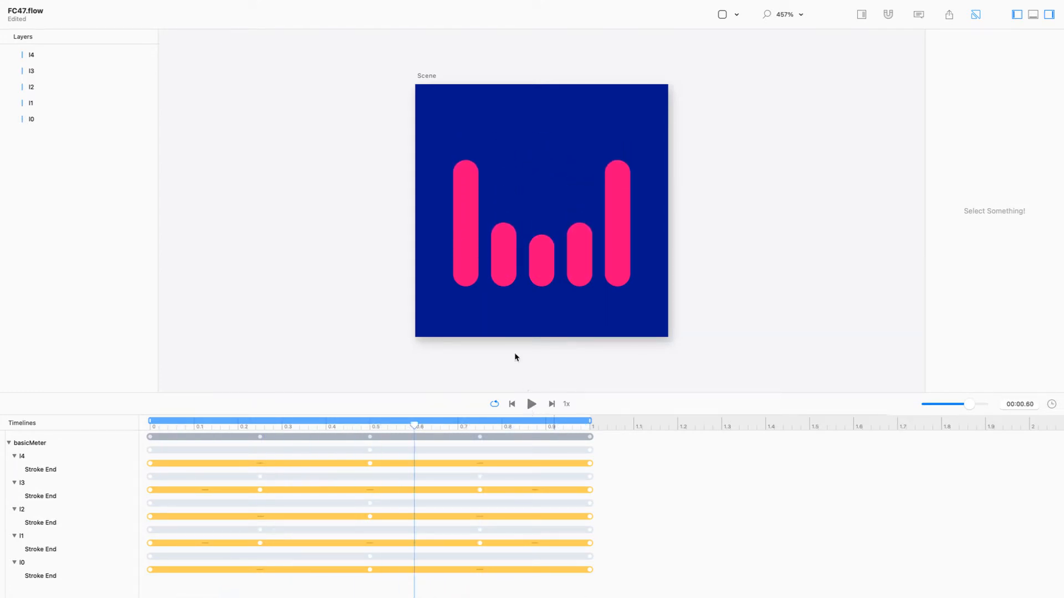
pyautogui.press('super+Tab')
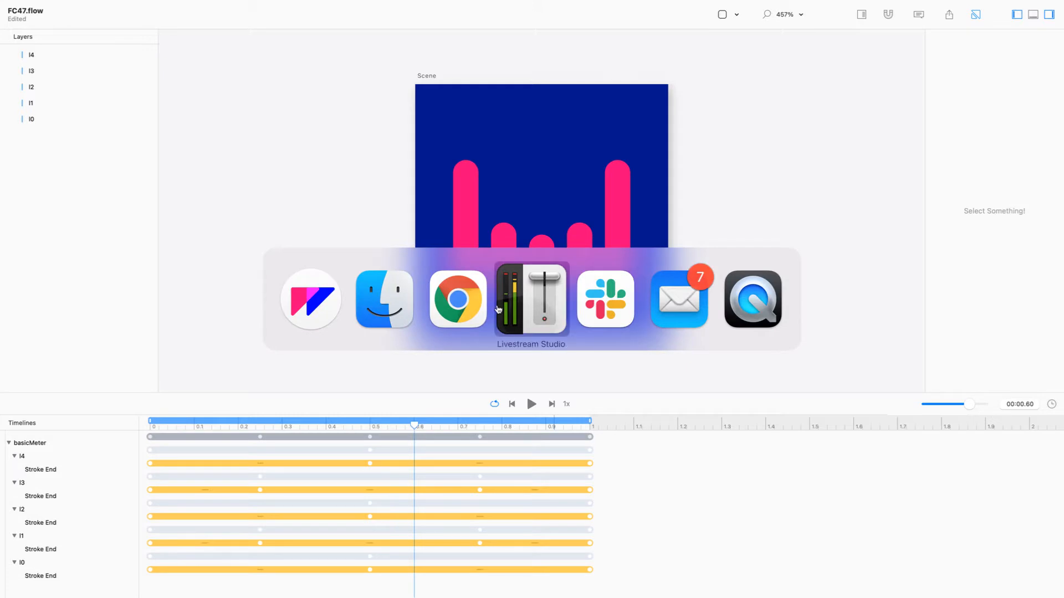
pyautogui.click(306, 309)
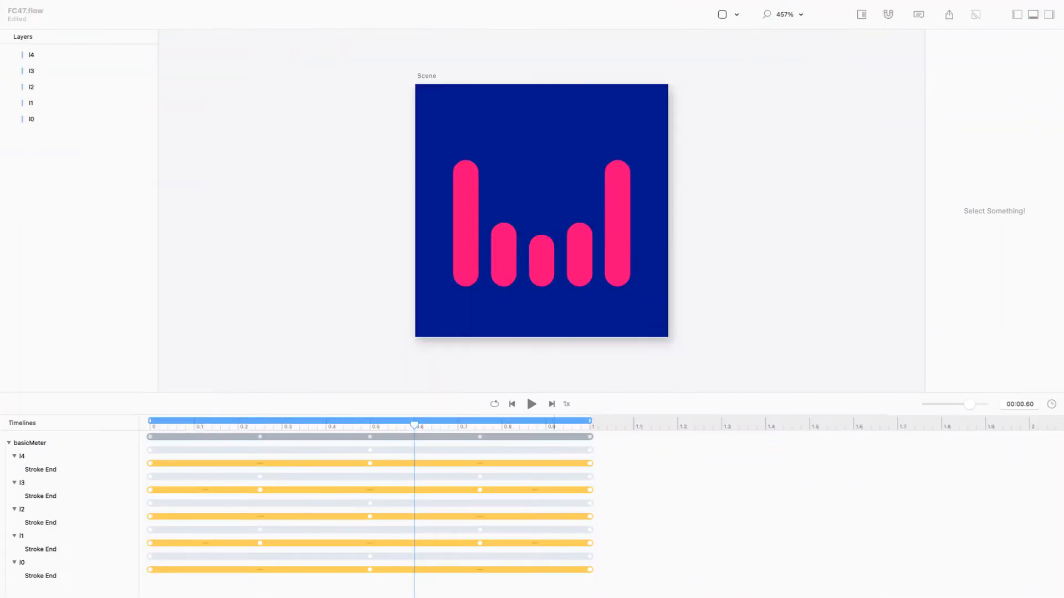
# Step: Enlarge the timeline area and duplicate the basicMeter timeline under the name basicMeterRandomized
pyautogui.moveTo(433, 394); pyautogui.dragTo(425, 308)
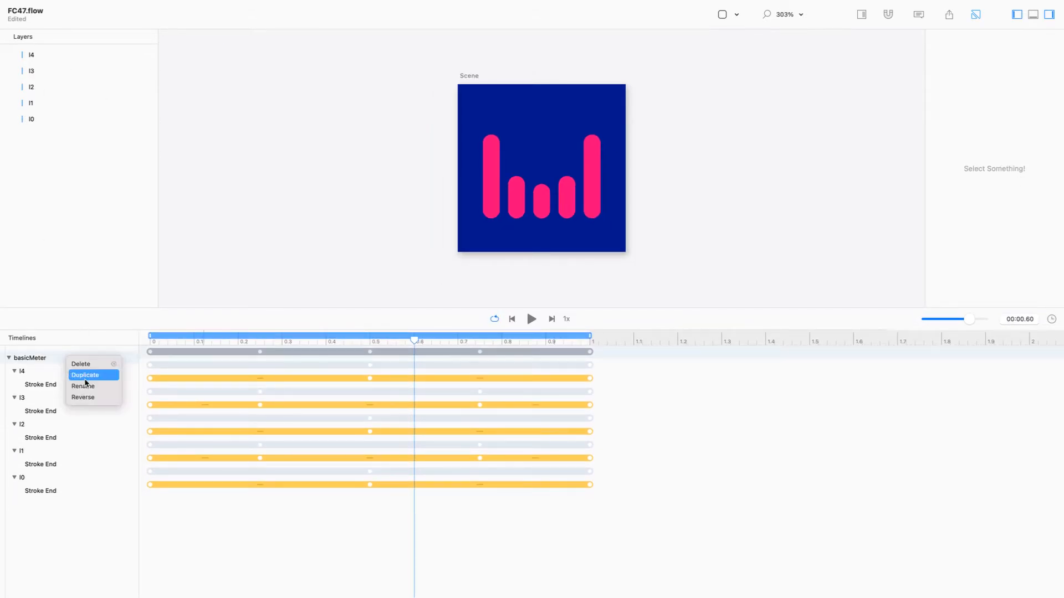
pyautogui.click(85, 381)
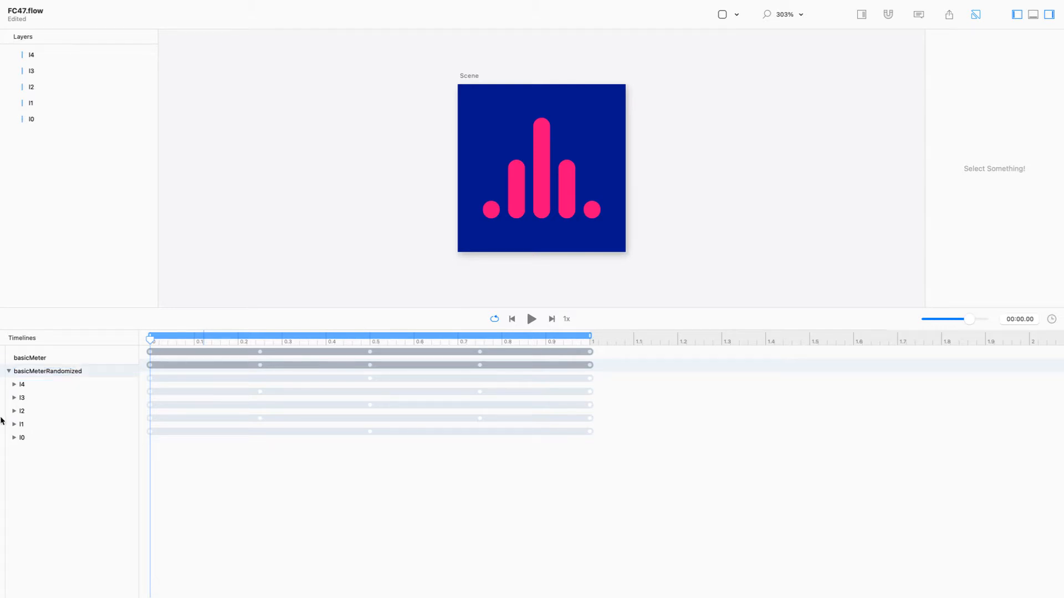
pyautogui.click(9, 370)
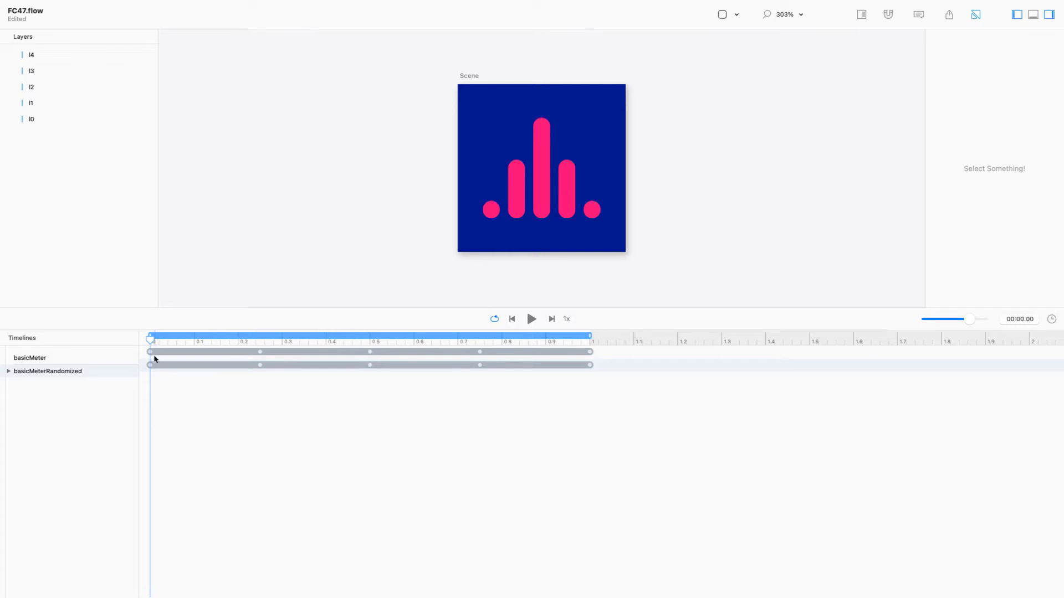
# Step: Turn on relative mode and delete all keyframes of the basicMeterRandomized timeline
pyautogui.press('super+r')
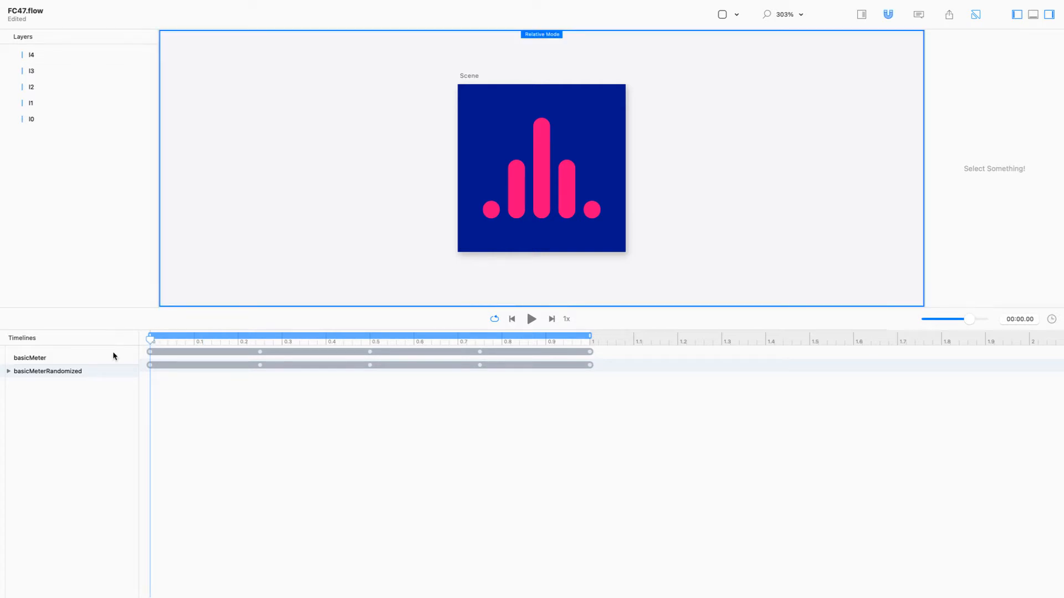
pyautogui.click(9, 371)
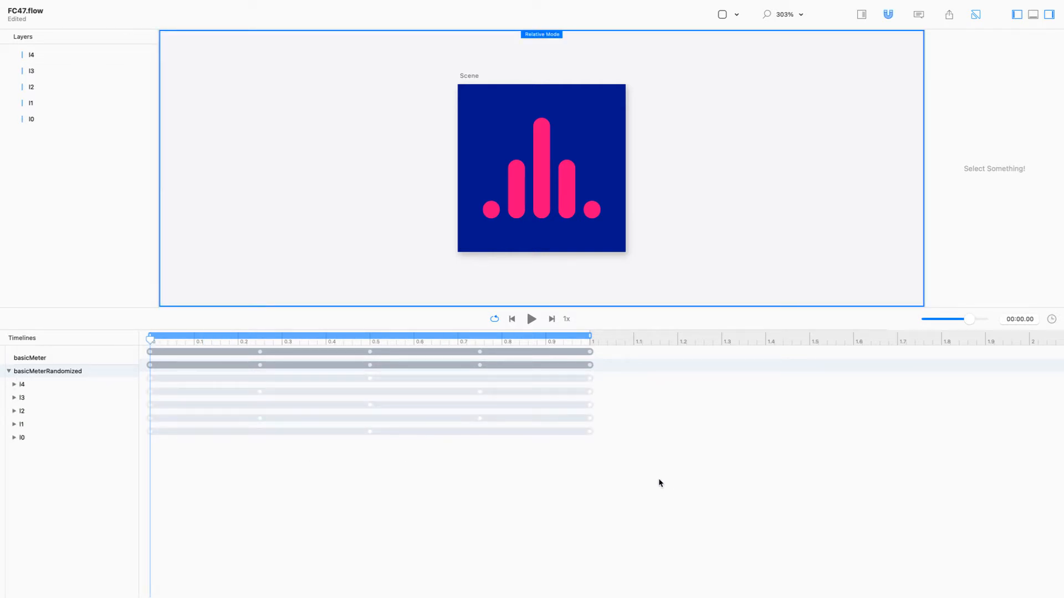
pyautogui.keyDown('alt'); pyautogui.click(9, 373); pyautogui.keyUp('alt')
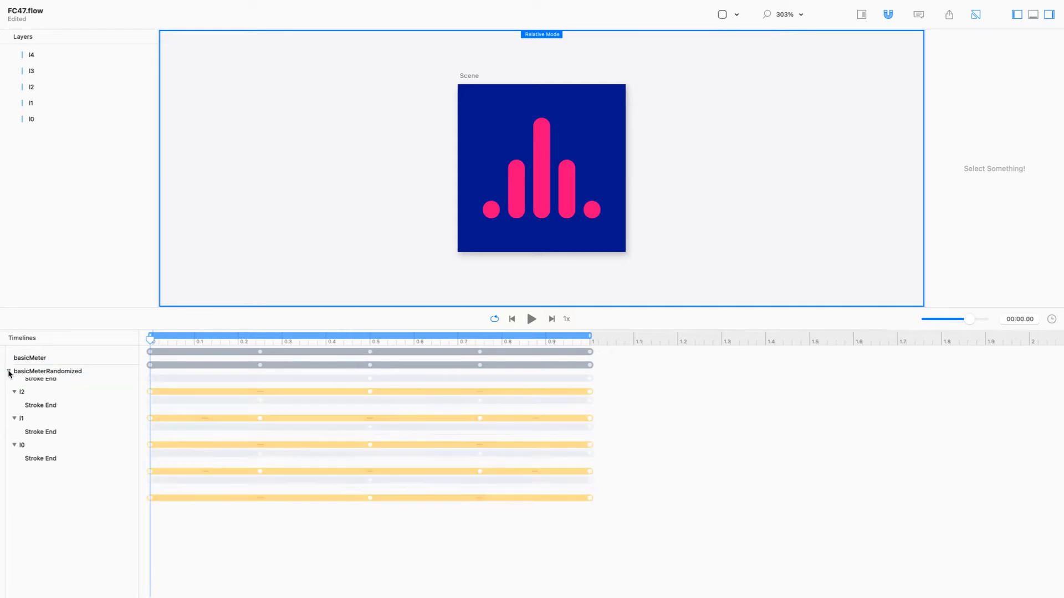
pyautogui.moveTo(247, 364); pyautogui.dragTo(242, 373)
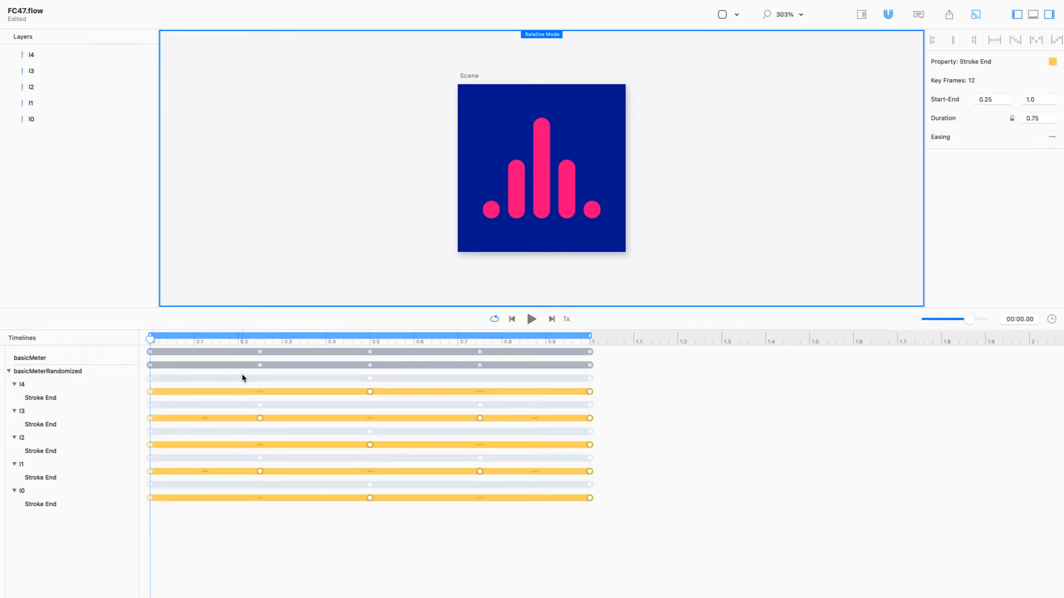
pyautogui.press('BackSpace')
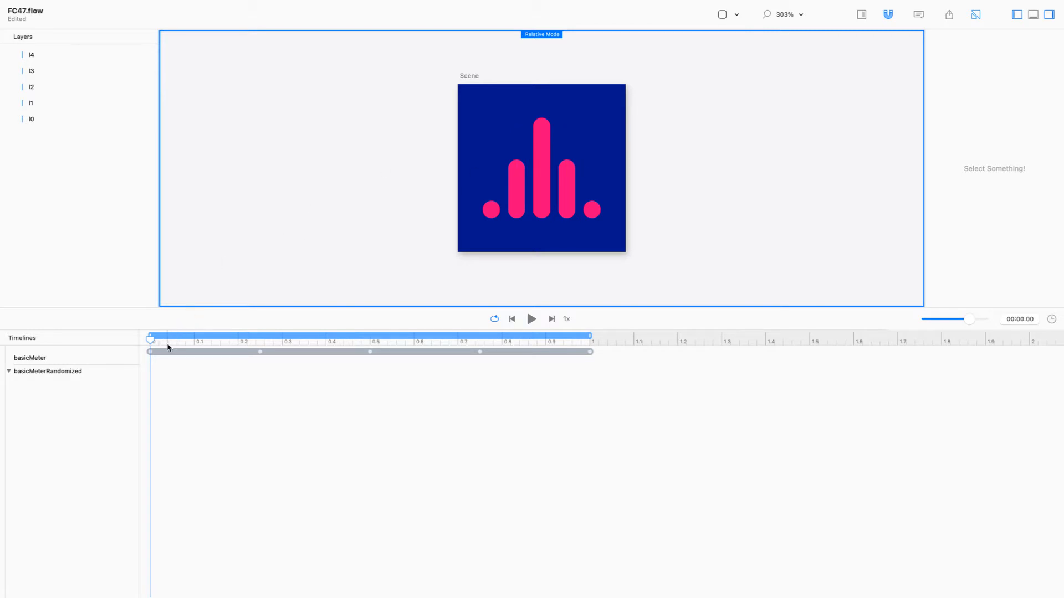
# Step: Try setting the middle bar's stroke end point to 0.9 at 0.07 s with relative mode on
pyautogui.moveTo(152, 342); pyautogui.dragTo(181, 341)
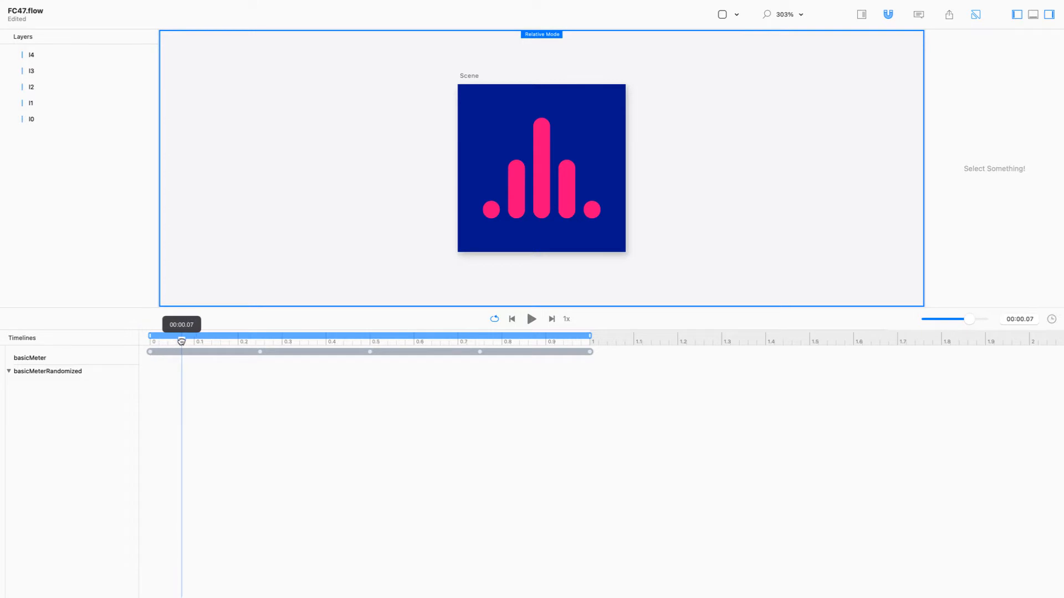
pyautogui.click(542, 165)
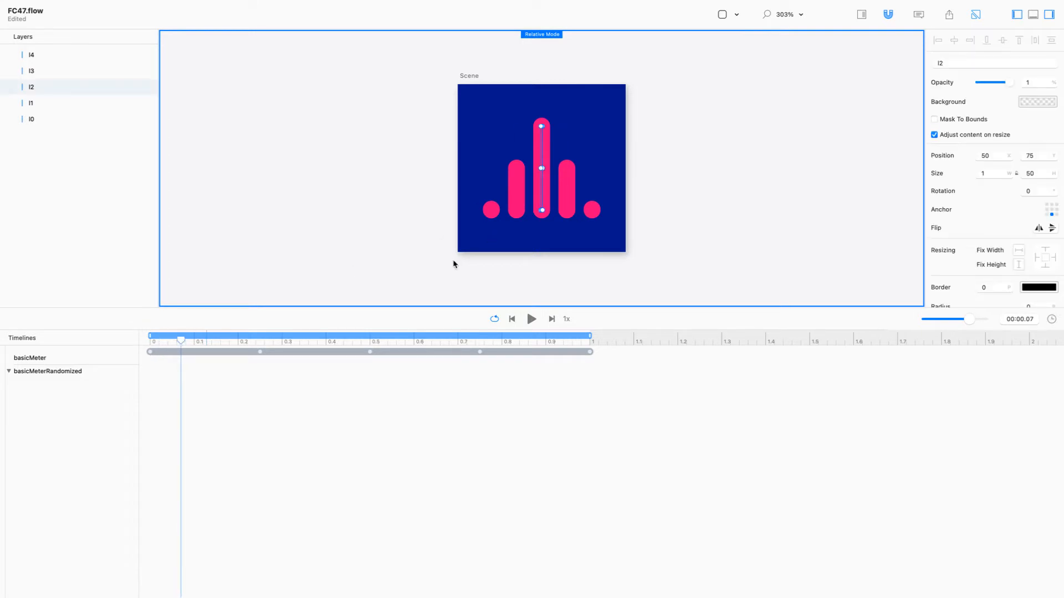
pyautogui.scroll(-8, 1017, 277)
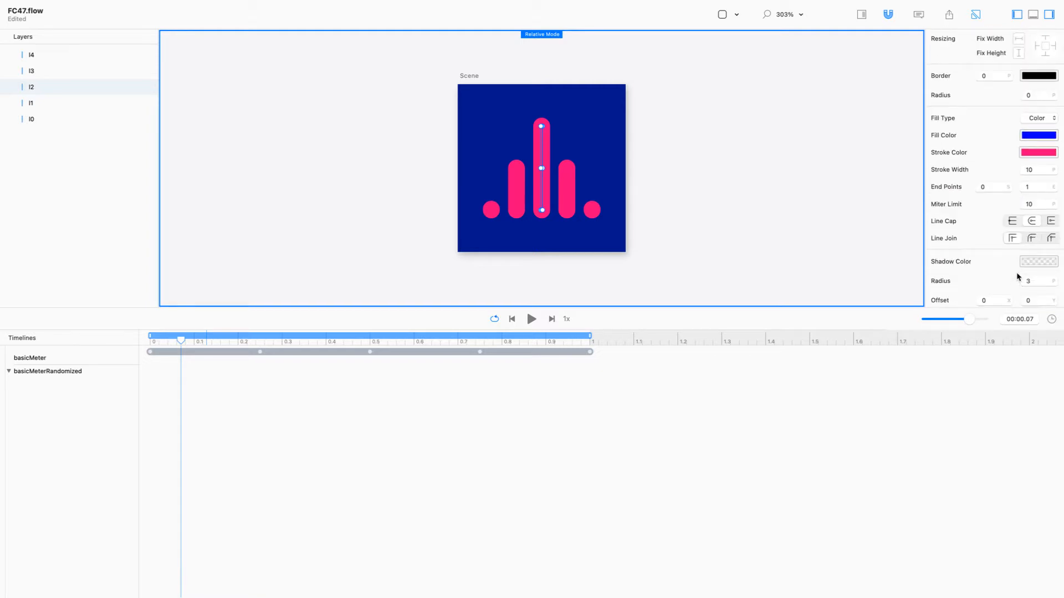
pyautogui.doubleClick(1033, 190)
pyautogui.write('0.9')
pyautogui.press('XF86AudioLowerVolume')
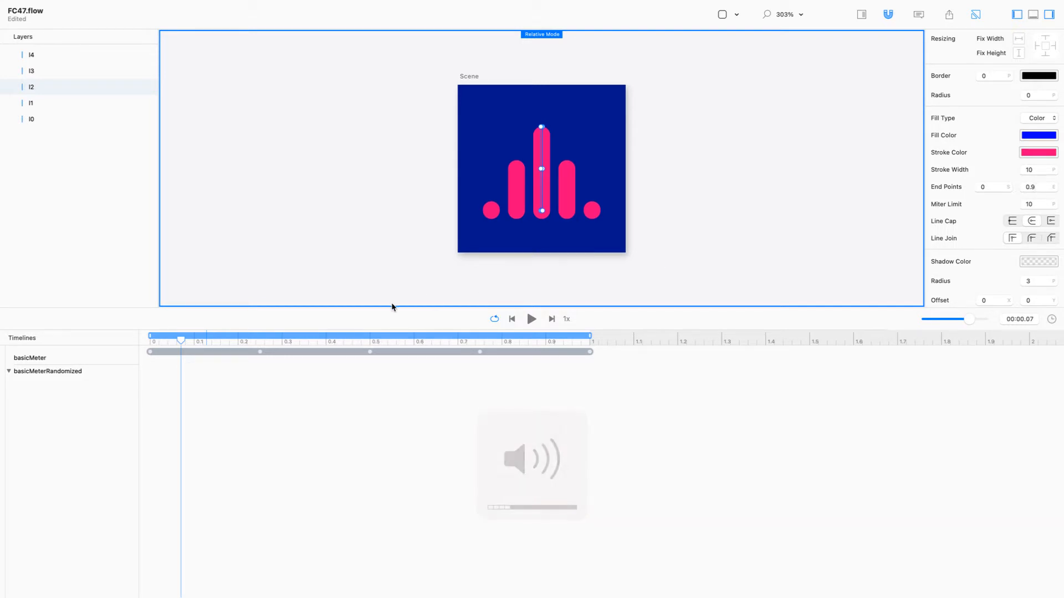
# Step: Turn off relative mode and add stroke end keyframes to the middle bar from 0.07 s (0.9) to 0.30 s (0.61)
pyautogui.hotkey('alt', 'Up')
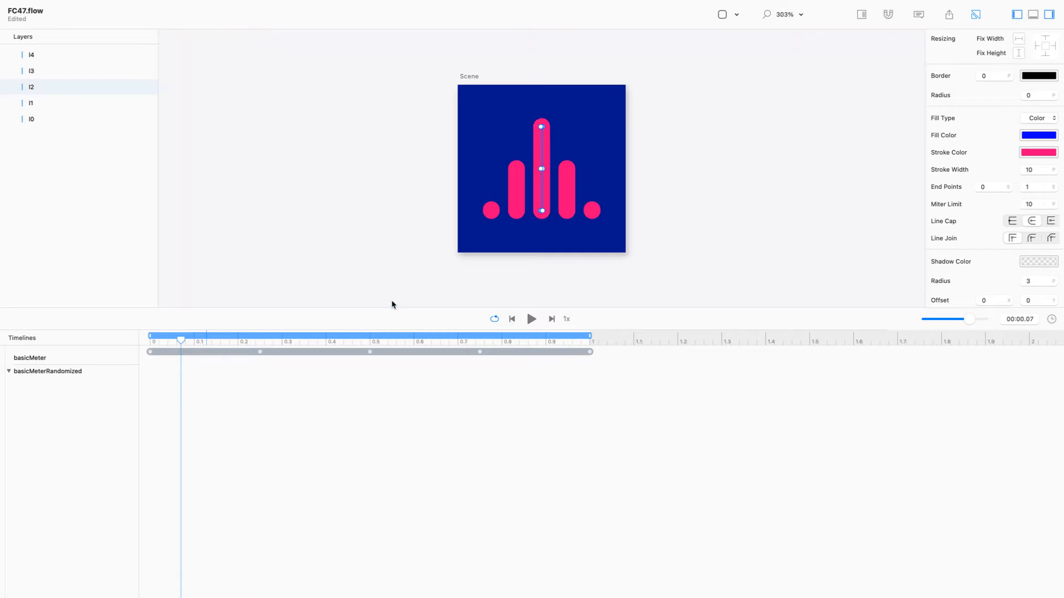
pyautogui.hotkey('alt', 'Down')
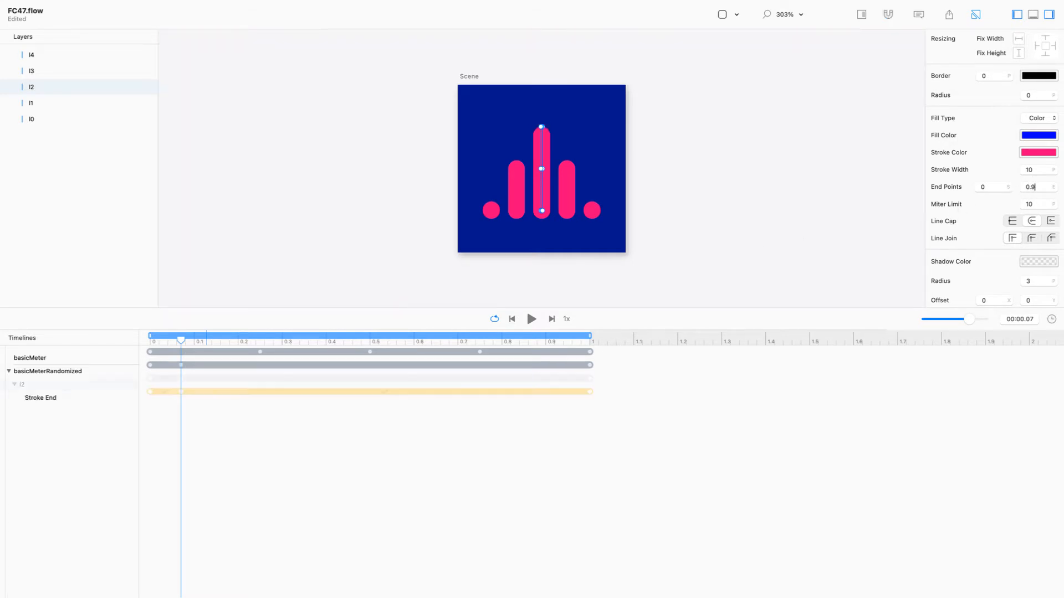
pyautogui.click(212, 341)
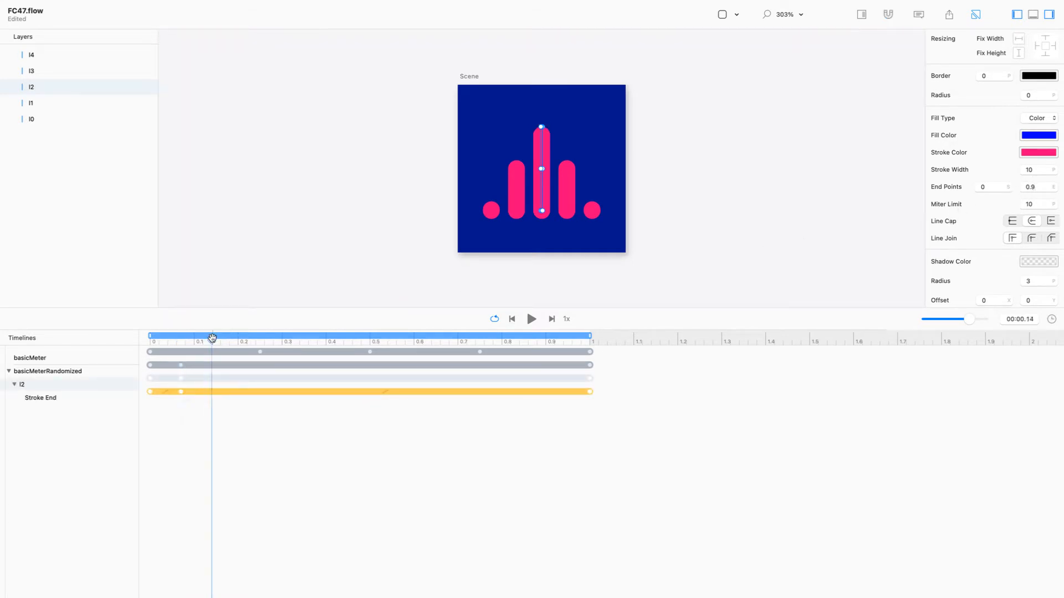
pyautogui.hotkey('alt', 'Down')
pyautogui.click(247, 341)
pyautogui.hotkey('alt', 'Down')
pyautogui.click(283, 341)
pyautogui.hotkey('alt', 'Down')
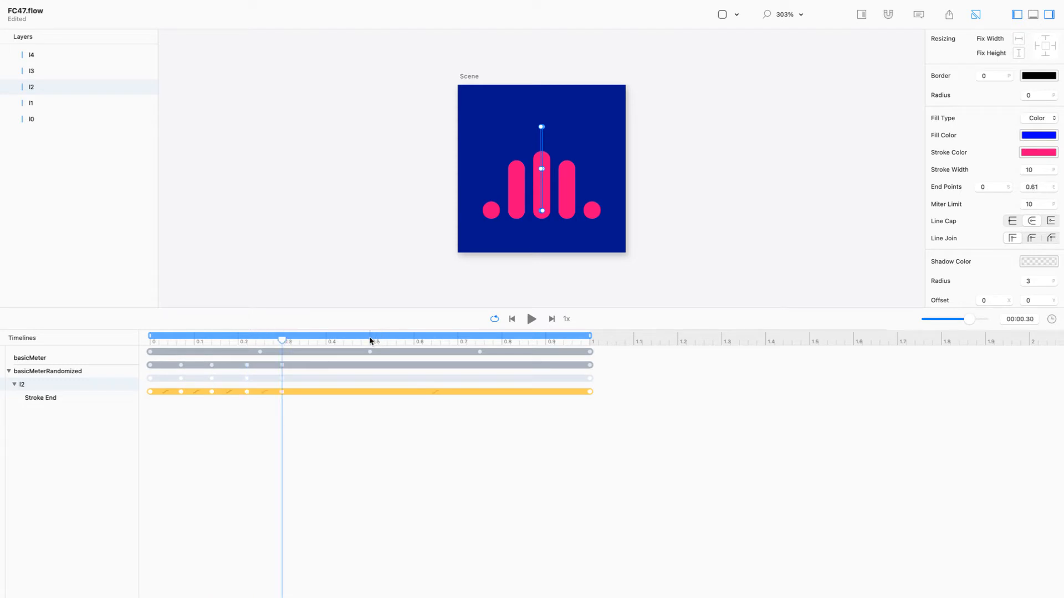
# Step: Add stroke end keyframes to the middle bar at 0.37 s (0.52), about 0.46 s, and 0.56 s (0.38)
pyautogui.click(312, 340)
pyautogui.hotkey('alt', 'Down')
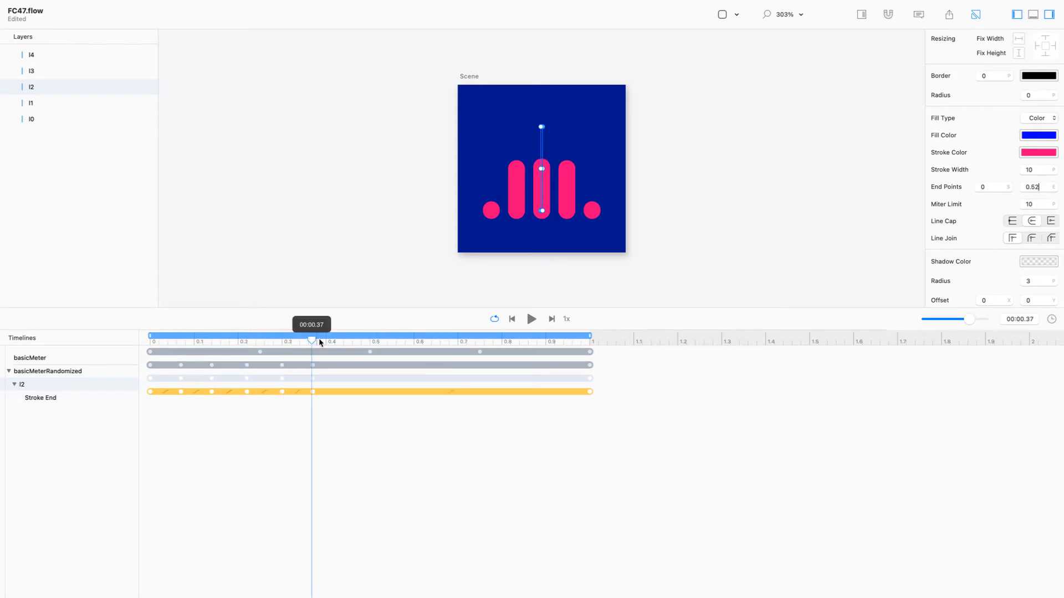
pyautogui.click(352, 342)
pyautogui.hotkey('alt', 'Down')
pyautogui.click(395, 341)
pyautogui.hotkey('alt', 'Down')
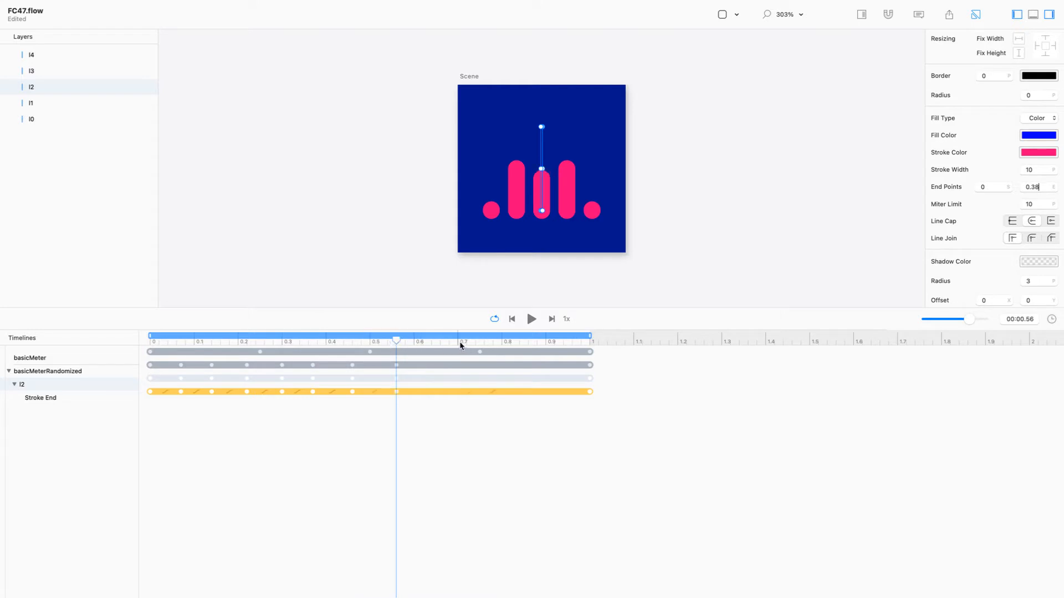
# Step: Add stroke end keyframes to the middle bar at 0.65 s, 0.74 s (0.32), 0.84 s (0.42) and 0.90 s, then deselect it
pyautogui.click(437, 342)
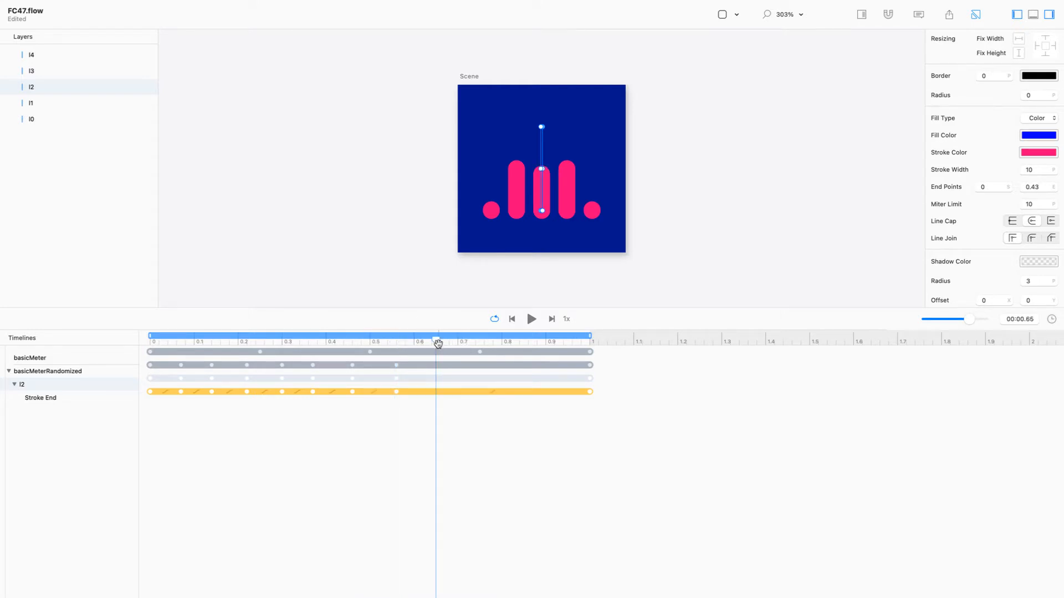
pyautogui.hotkey('alt', 'Down')
pyautogui.click(477, 342)
pyautogui.hotkey('alt', 'Down')
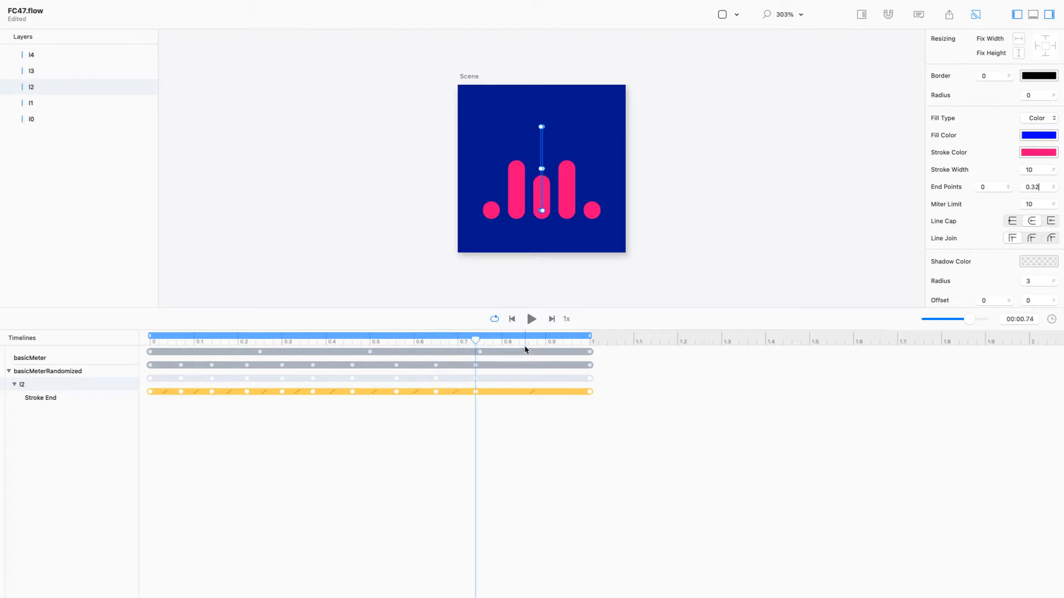
pyautogui.click(519, 341)
pyautogui.hotkey('alt', 'Down')
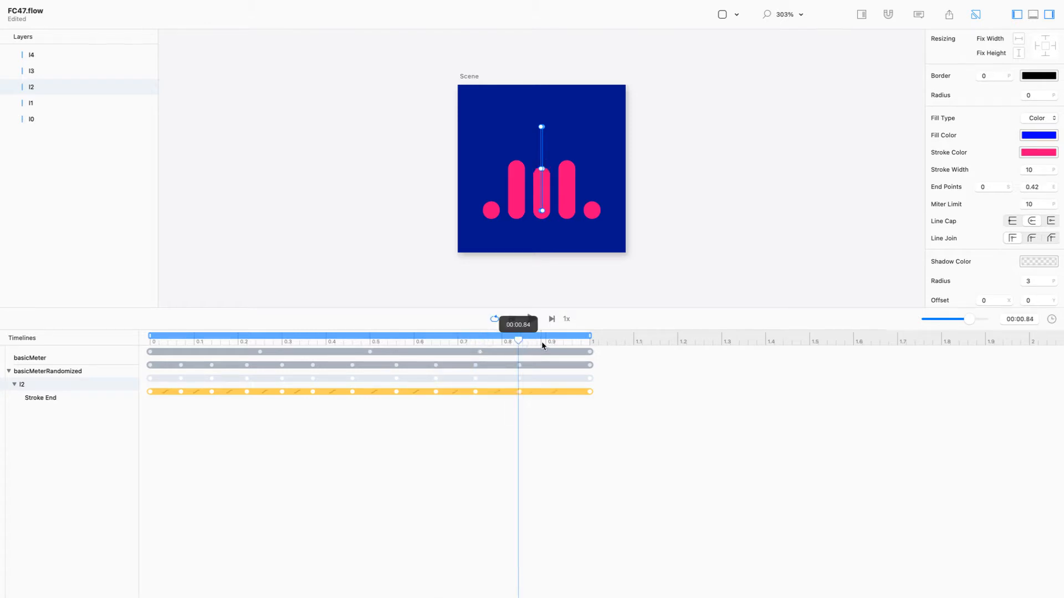
pyautogui.click(546, 342)
pyautogui.hotkey('alt', 'Down')
pyautogui.click(622, 460)
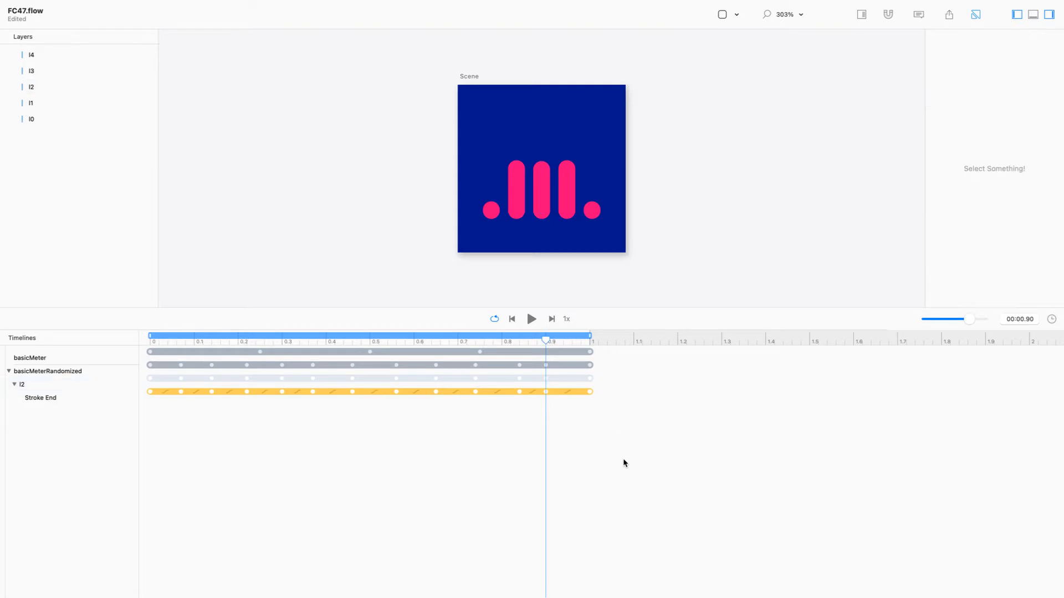
# Step: Undo all stroke end keyframes added to the middle bar and place the playhead at 0.07 s
pyautogui.press('super+z')
pyautogui.press('super+z')
pyautogui.press('super+z')
pyautogui.press('super+z')
pyautogui.press('super+z')
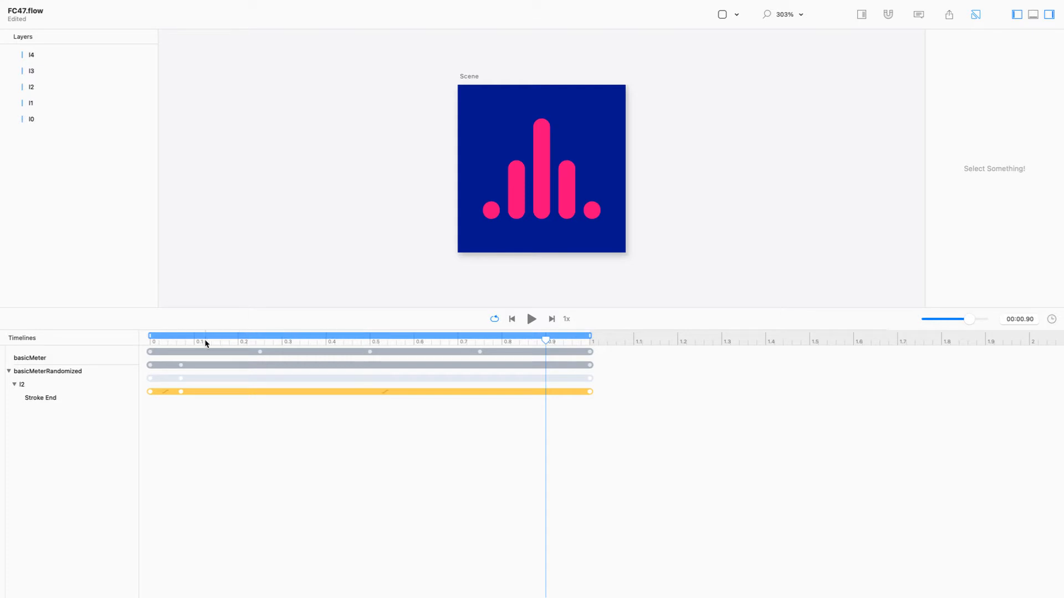
pyautogui.click(188, 342)
pyautogui.moveTo(189, 343); pyautogui.dragTo(181, 344)
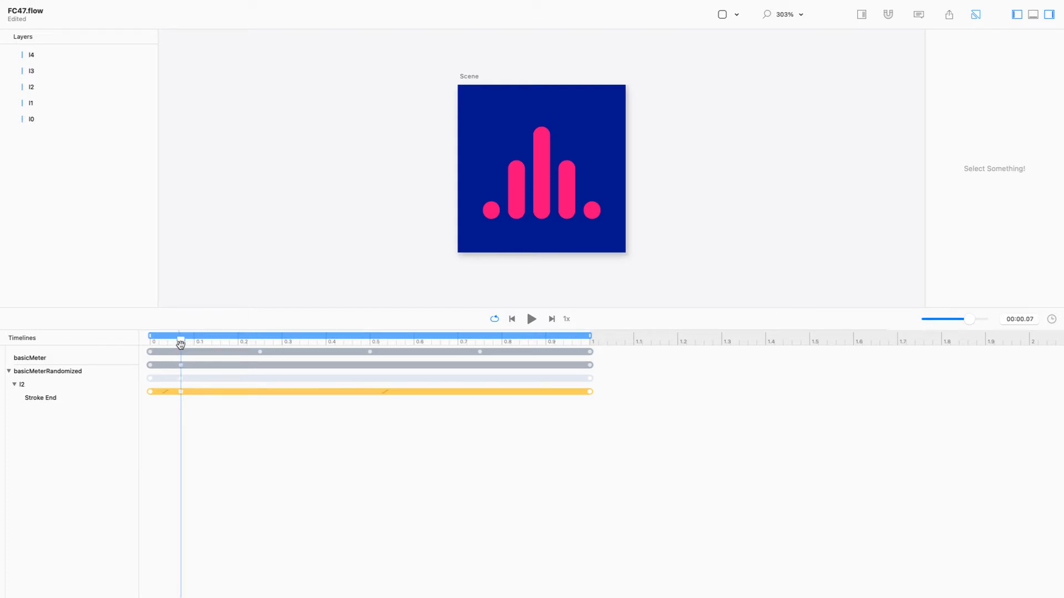
pyautogui.press('super+z')
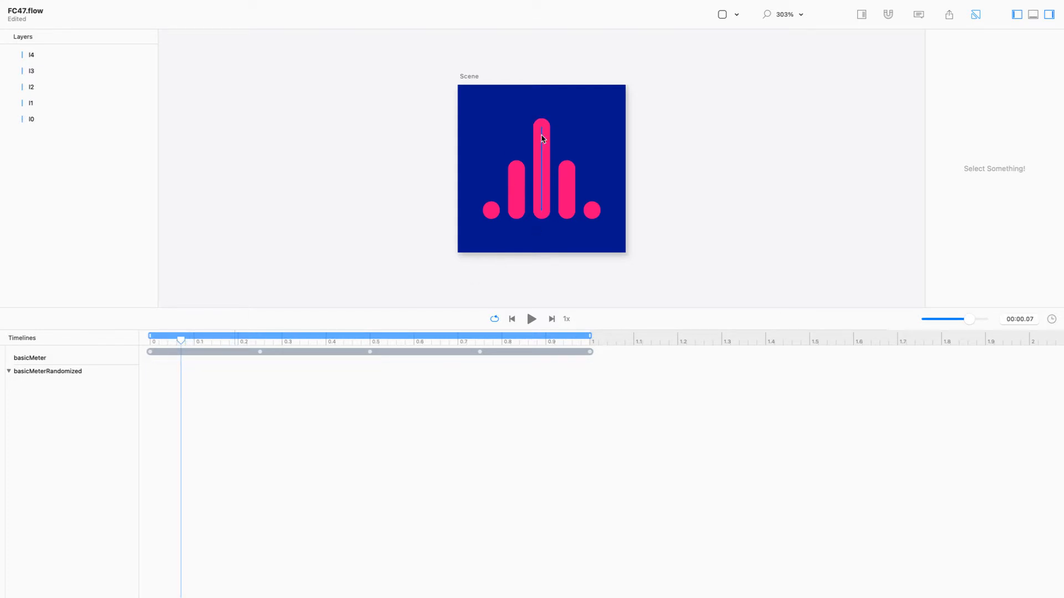
# Step: Add stroke end keyframes to the middle bar at 0.07 s (0.9) and 0.18 s (0.8)
pyautogui.click(542, 138)
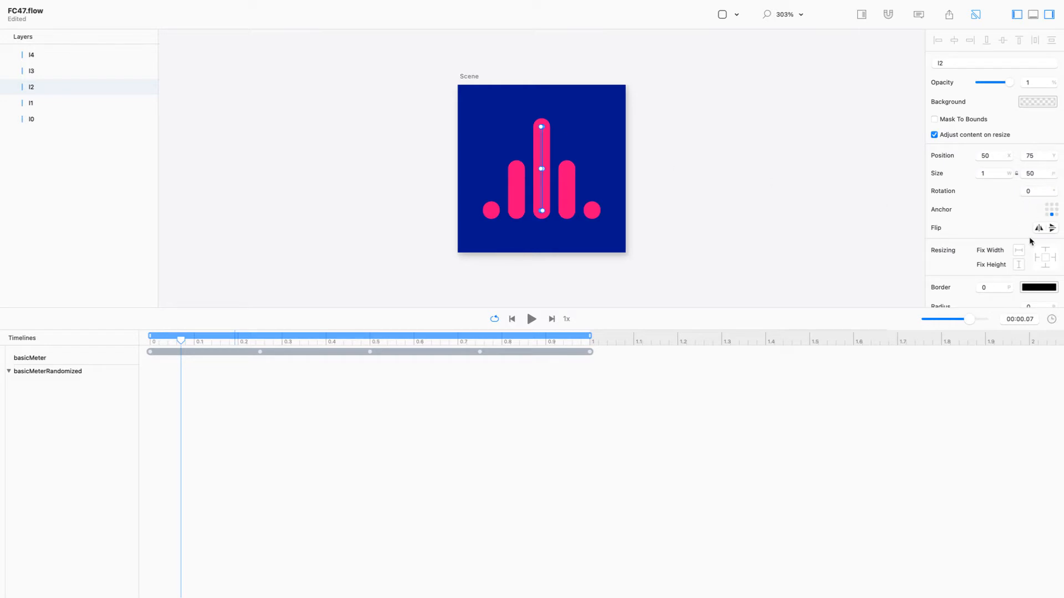
pyautogui.scroll(-3, 1031, 244)
pyautogui.scroll(-5, 975, 260)
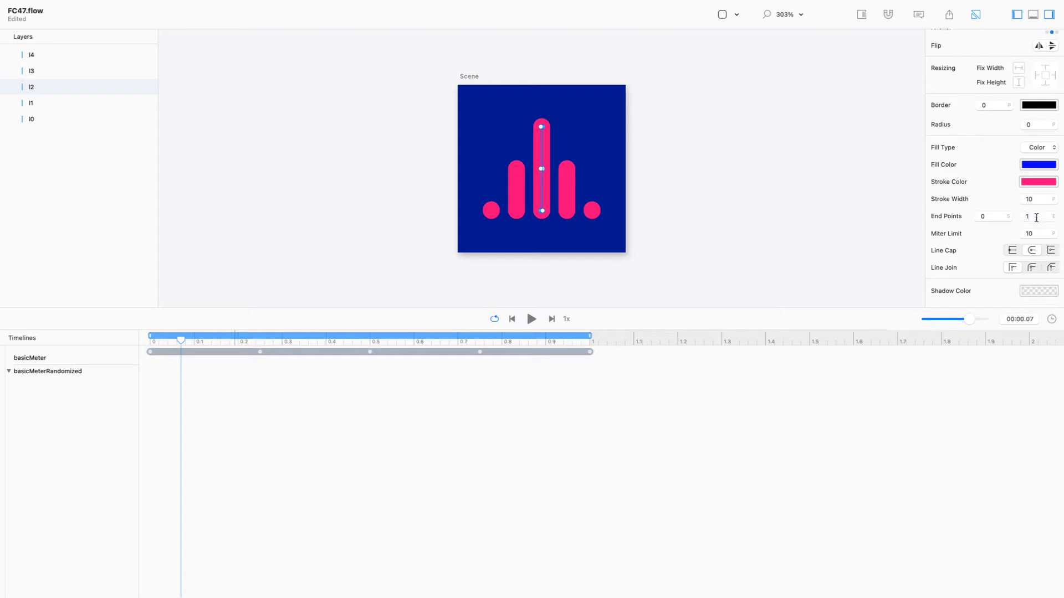
pyautogui.press('Down')
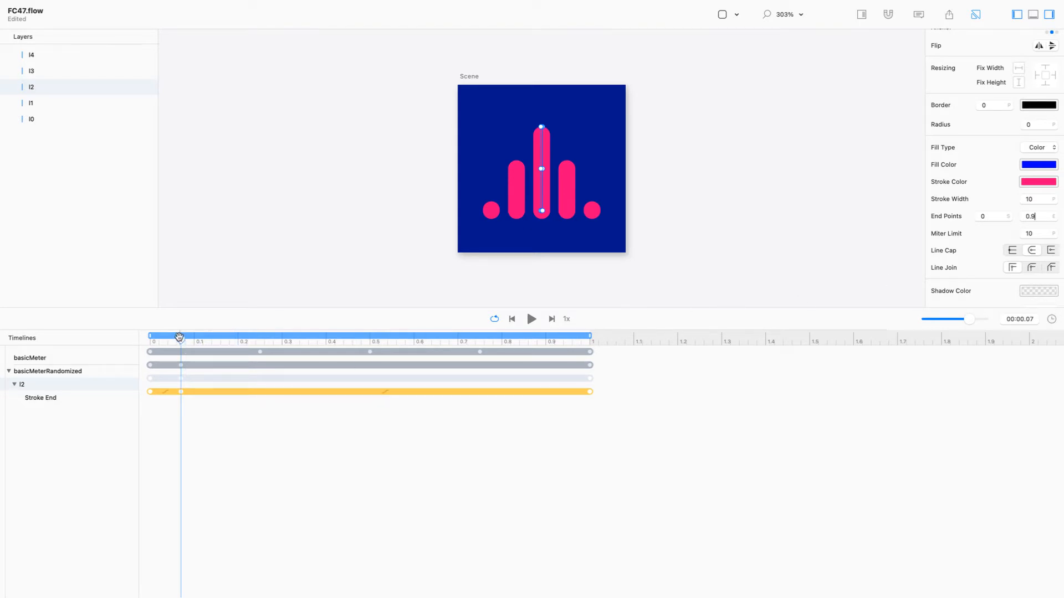
pyautogui.moveTo(182, 338); pyautogui.dragTo(231, 342)
pyautogui.press('BackSpace')
pyautogui.write('8')
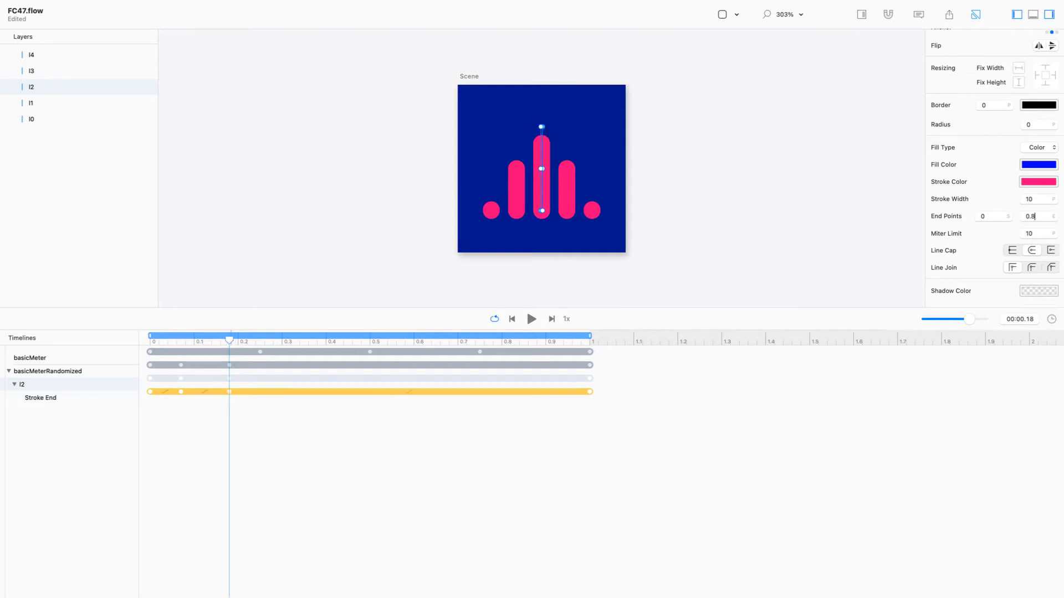
# Step: Add further stroke end keyframes to the middle bar at 0.50 s and about 0.65 s
pyautogui.moveTo(229, 339); pyautogui.dragTo(370, 335)
pyautogui.press('Down')
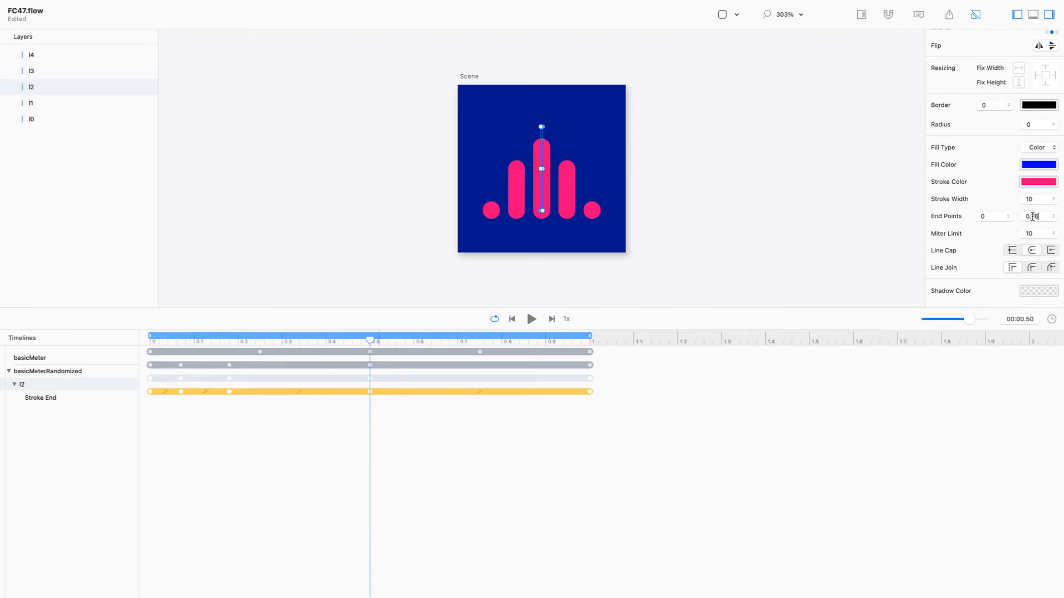
pyautogui.moveTo(370, 338)
pyautogui.mouseDown()
pyautogui.moveTo(291, 337)
pyautogui.moveTo(435, 342)
pyautogui.mouseUp()
pyautogui.press('Down')
pyautogui.press('Down')
pyautogui.press('Down')
# Step: Add middle bar stroke end keyframes at about 0.32 s, about 0.75 s and 0.96 s
pyautogui.moveTo(436, 340); pyautogui.dragTo(572, 339)
pyautogui.press('Down')
pyautogui.press('Down')
pyautogui.press('Down')
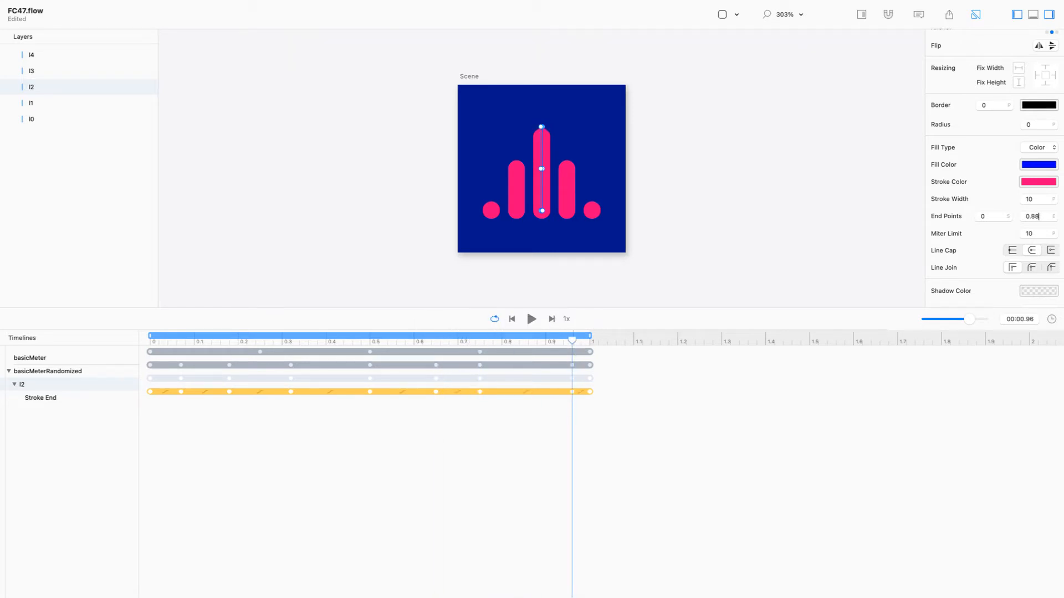
pyautogui.press('Down')
pyautogui.press('Down')
pyautogui.press('Down')
pyautogui.press('Down')
pyautogui.press('Down')
pyautogui.press('Down')
pyautogui.press('Down')
# Step: Fill in the middle bar's stroke end keyframes at about 0.86 s, about 0.57 s and 0.39 s (0.81)
pyautogui.moveTo(572, 339); pyautogui.dragTo(527, 340)
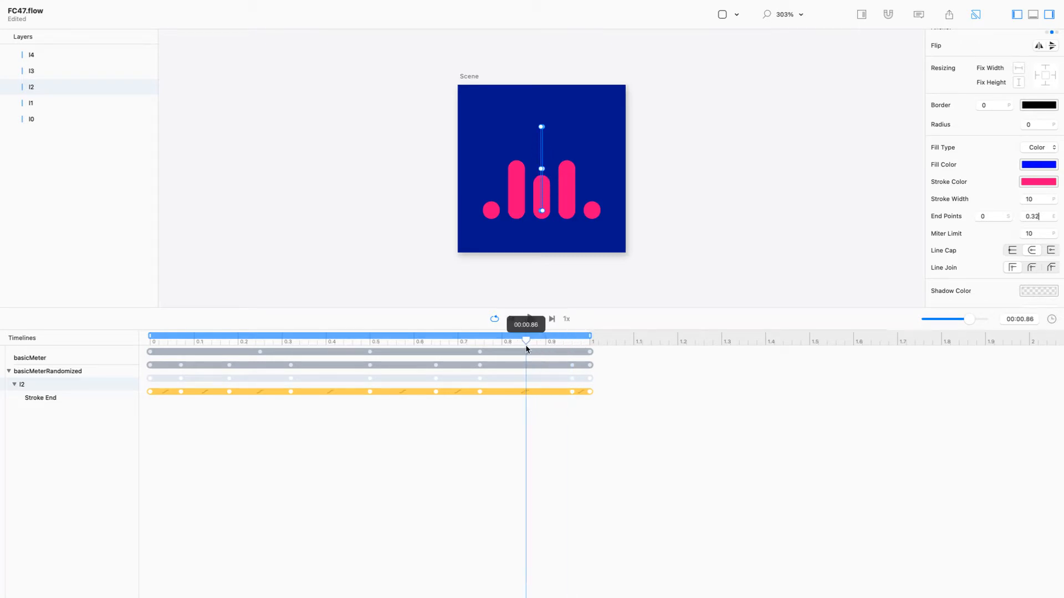
pyautogui.press('Down')
pyautogui.press('Up')
pyautogui.press('Up')
pyautogui.press('Up')
pyautogui.moveTo(527, 340); pyautogui.dragTo(323, 341)
pyautogui.press('Up')
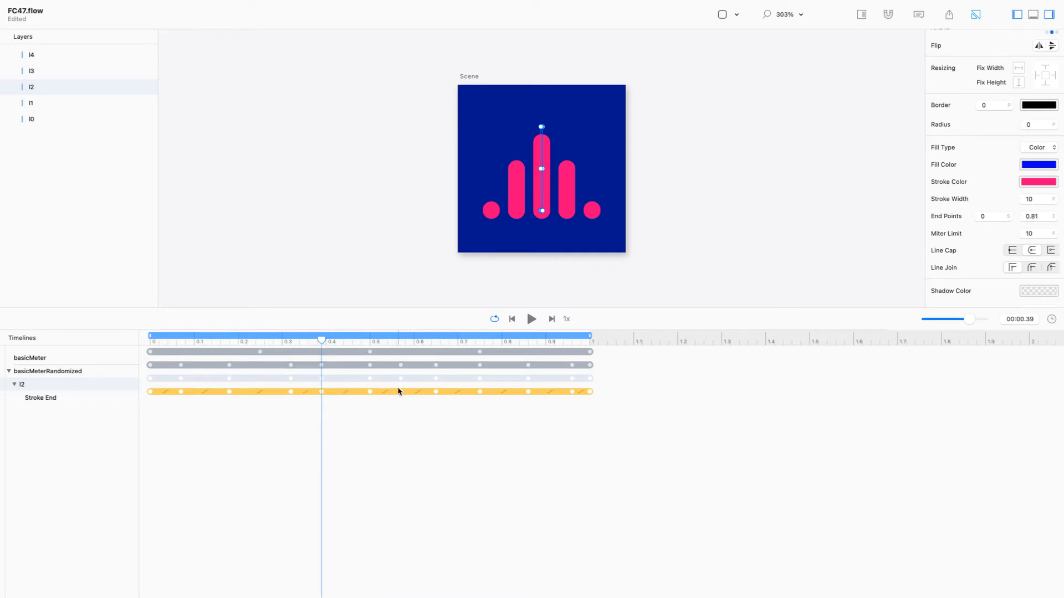
# Step: Distribute the middle bar's twelve stroke end keyframes evenly from 0 to 1 s and preview the animation
pyautogui.moveTo(714, 446)
pyautogui.mouseDown()
pyautogui.moveTo(413, 396)
pyautogui.moveTo(114, 387)
pyautogui.mouseUp()
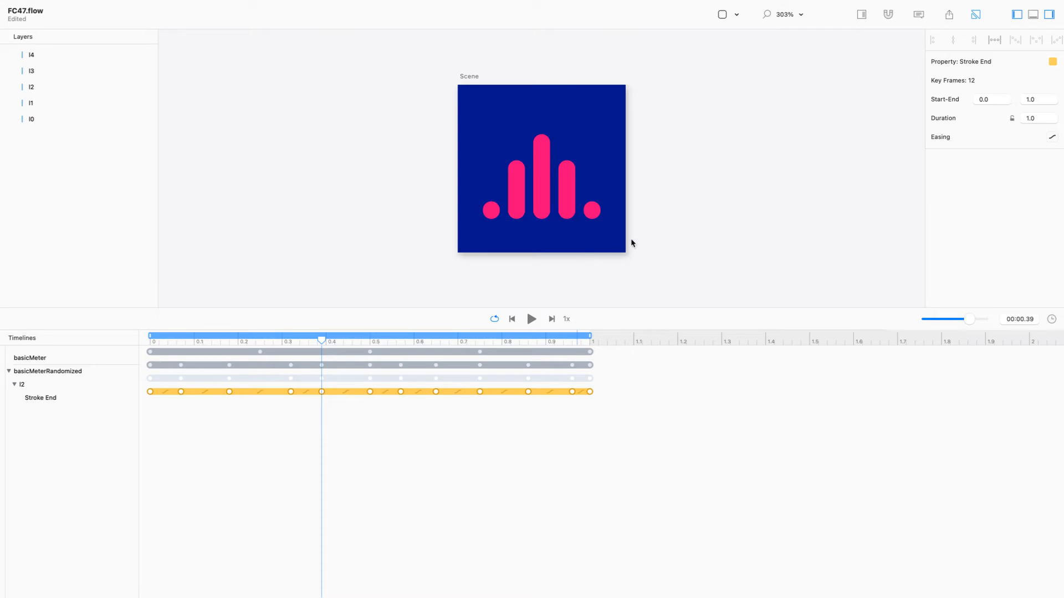
pyautogui.click(993, 39)
pyautogui.click(307, 208)
pyautogui.press('space')
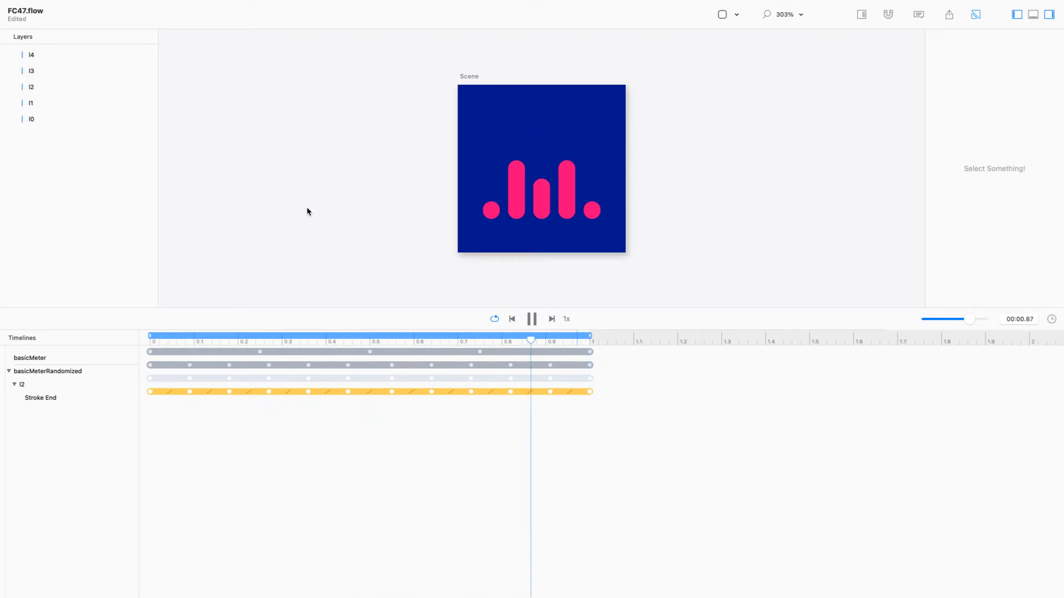
pyautogui.press('space')
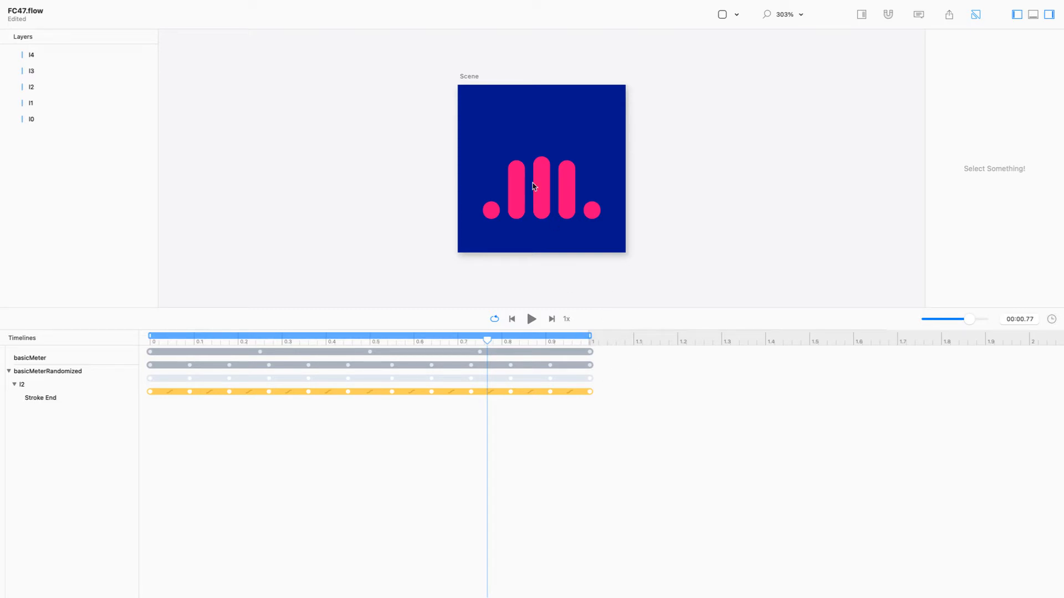
# Step: Copy the middle bar's stroke end keyframes to bars l0, l1, l3 and l4 starting at 0 s, and preview the animation
pyautogui.moveTo(641, 375)
pyautogui.mouseDown()
pyautogui.moveTo(78, 432)
pyautogui.moveTo(100, 417)
pyautogui.mouseUp()
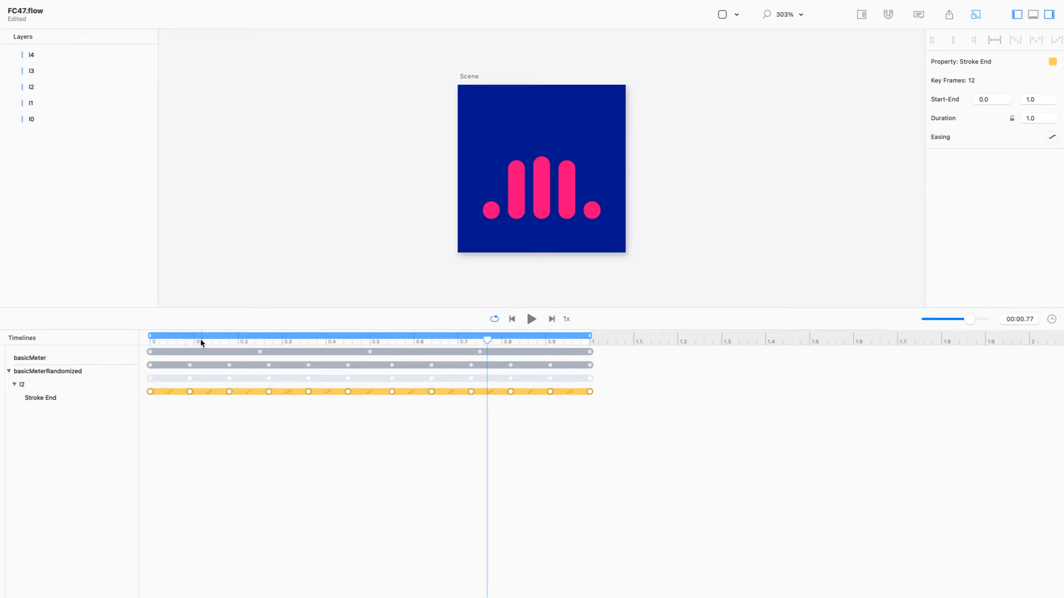
pyautogui.moveTo(212, 344); pyautogui.dragTo(126, 340)
pyautogui.moveTo(74, 102); pyautogui.dragTo(31, 59)
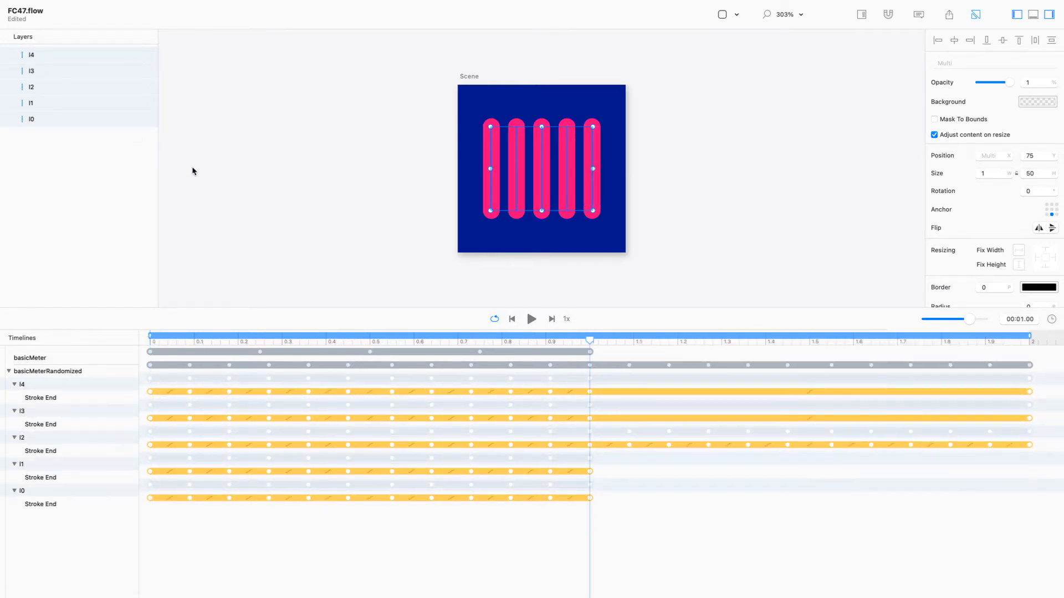
pyautogui.click(68, 127)
pyautogui.moveTo(66, 123); pyautogui.dragTo(52, 48)
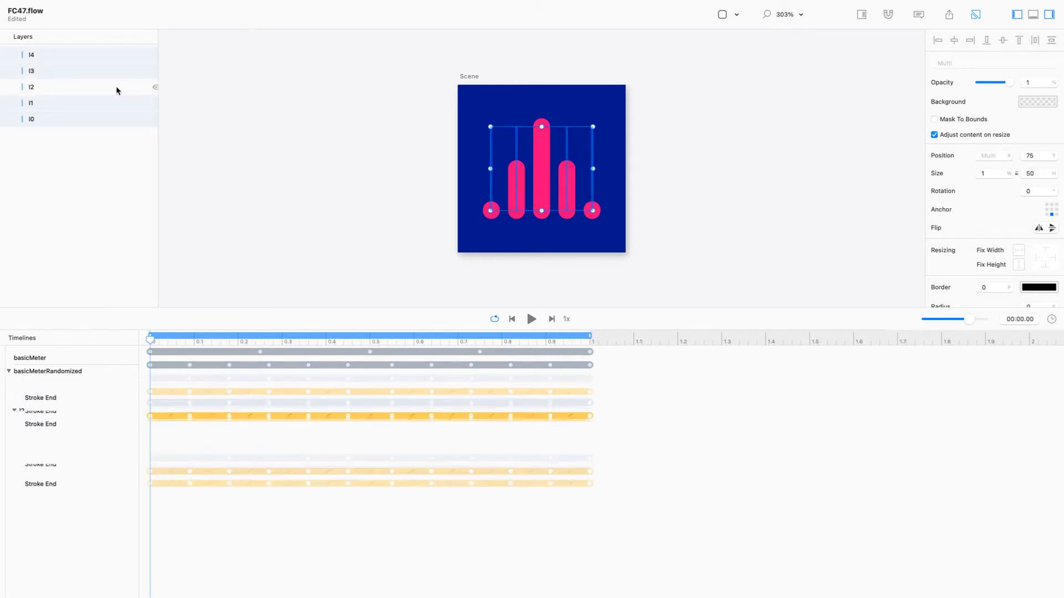
pyautogui.press('space')
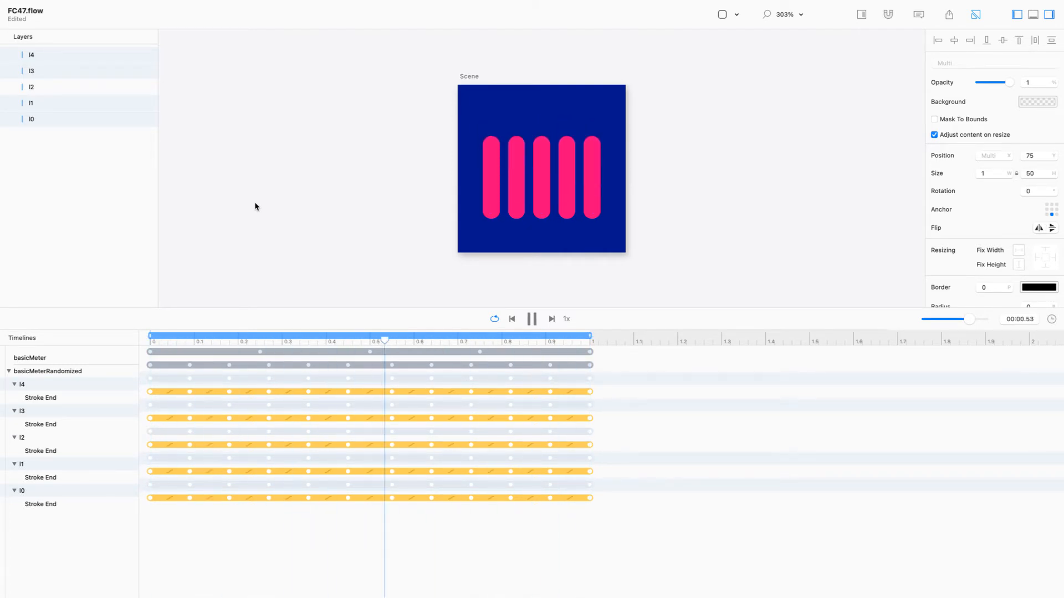
pyautogui.press('space')
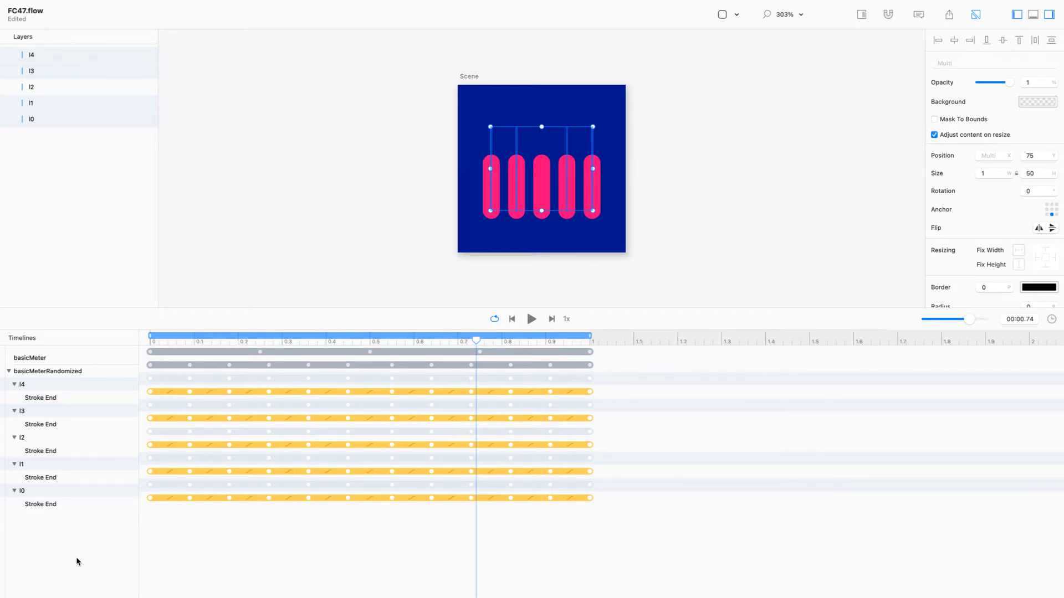
# Step: Move individual stroke end keyframes of bars l0 and l1 past their neighbours to uneven times
pyautogui.click(194, 505)
pyautogui.moveTo(190, 499)
pyautogui.mouseDown()
pyautogui.moveTo(404, 498)
pyautogui.moveTo(192, 500)
pyautogui.moveTo(286, 498)
pyautogui.mouseUp()
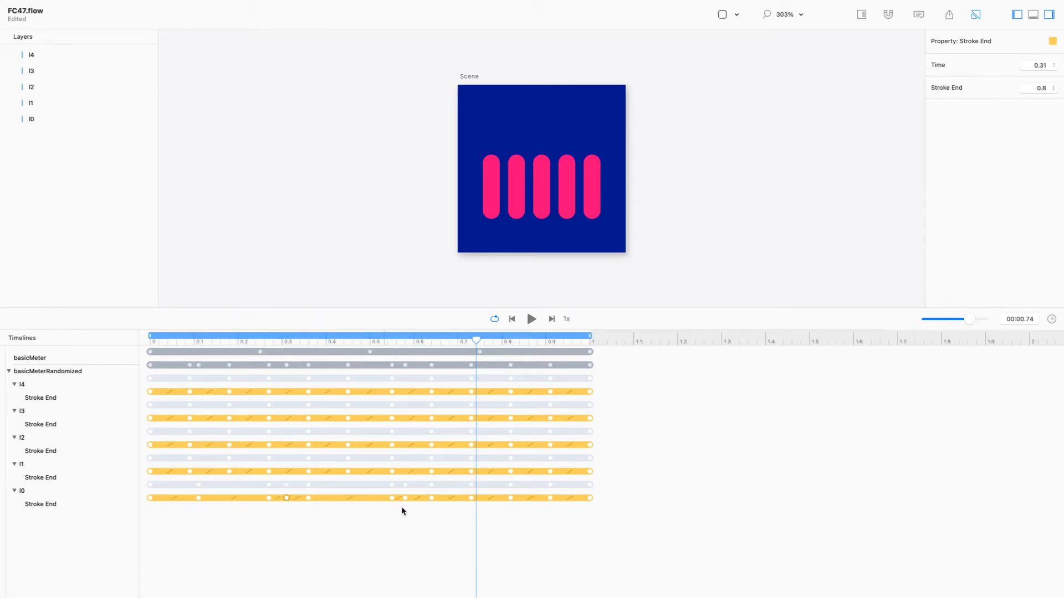
pyautogui.moveTo(471, 499); pyautogui.dragTo(366, 498)
pyautogui.moveTo(550, 472)
pyautogui.mouseDown()
pyautogui.moveTo(429, 483)
pyautogui.moveTo(454, 480)
pyautogui.mouseUp()
pyautogui.moveTo(557, 455)
pyautogui.mouseDown()
pyautogui.moveTo(417, 482)
pyautogui.moveTo(247, 477)
pyautogui.mouseUp()
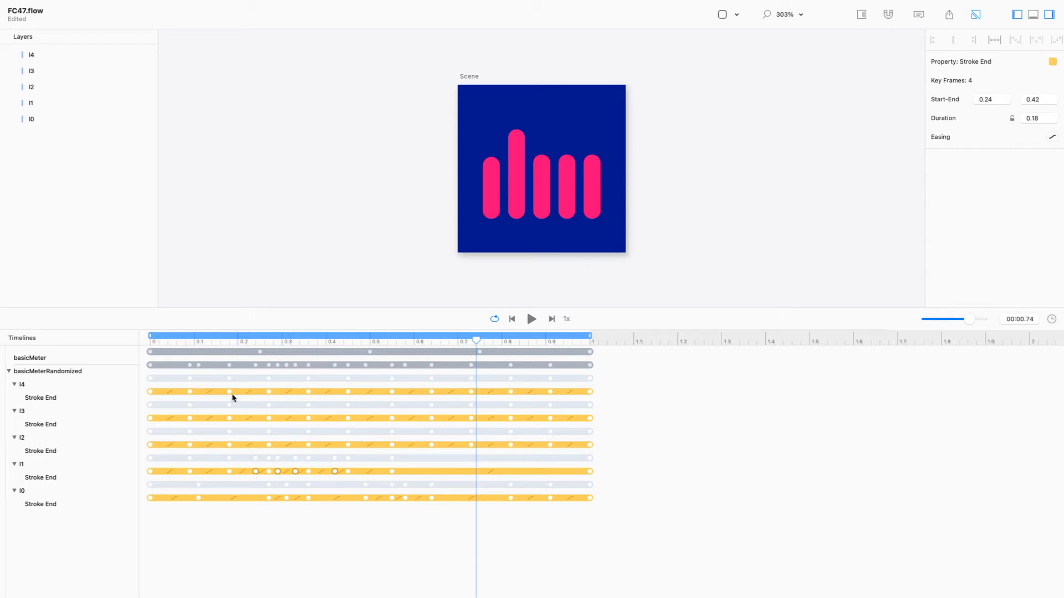
# Step: Shift groups of stroke end keyframes across all five bars to new, uneven times
pyautogui.moveTo(218, 384)
pyautogui.mouseDown()
pyautogui.moveTo(359, 475)
pyautogui.moveTo(356, 487)
pyautogui.moveTo(423, 475)
pyautogui.moveTo(408, 474)
pyautogui.mouseUp()
pyautogui.click(653, 413)
pyautogui.moveTo(575, 377)
pyautogui.mouseDown()
pyautogui.moveTo(540, 464)
pyautogui.moveTo(540, 527)
pyautogui.moveTo(271, 508)
pyautogui.mouseUp()
pyautogui.moveTo(271, 507); pyautogui.dragTo(267, 508)
pyautogui.click(596, 424)
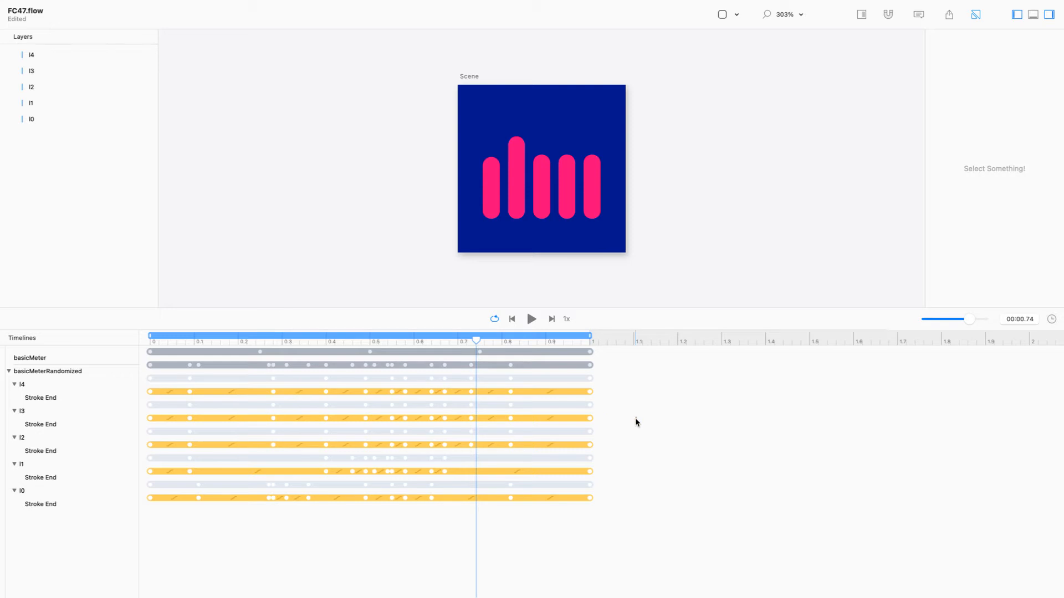
# Step: Select the inner stroke end keyframes of all five bars and stagger their timing from row to row
pyautogui.press('super+a')
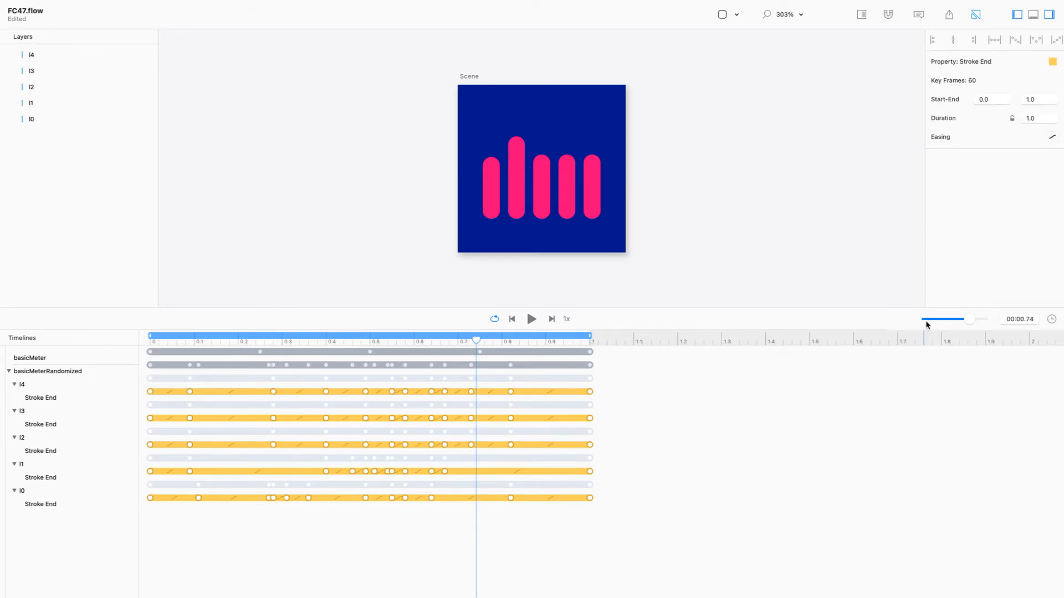
pyautogui.click(708, 416)
pyautogui.moveTo(550, 541)
pyautogui.mouseDown()
pyautogui.moveTo(308, 421)
pyautogui.moveTo(145, 376)
pyautogui.moveTo(154, 381)
pyautogui.mouseUp()
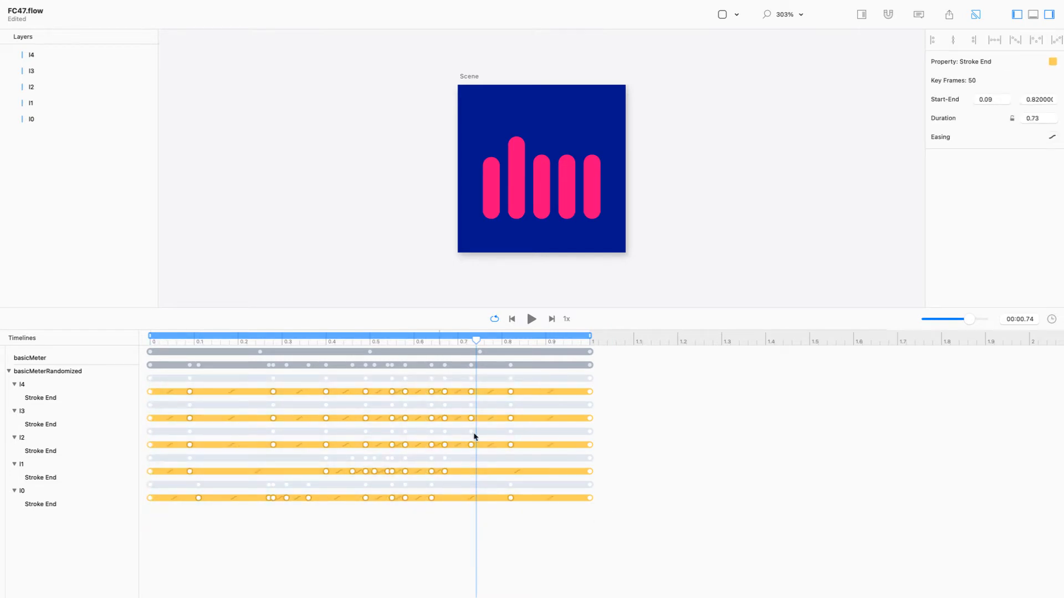
pyautogui.keyDown('shift'); pyautogui.click(589, 498); pyautogui.keyUp('shift')
pyautogui.keyDown('shift'); pyautogui.click(590, 498); pyautogui.keyUp('shift')
pyautogui.keyDown('shift'); pyautogui.click(150, 498); pyautogui.keyUp('shift')
pyautogui.click(1018, 40)
pyautogui.click(638, 510)
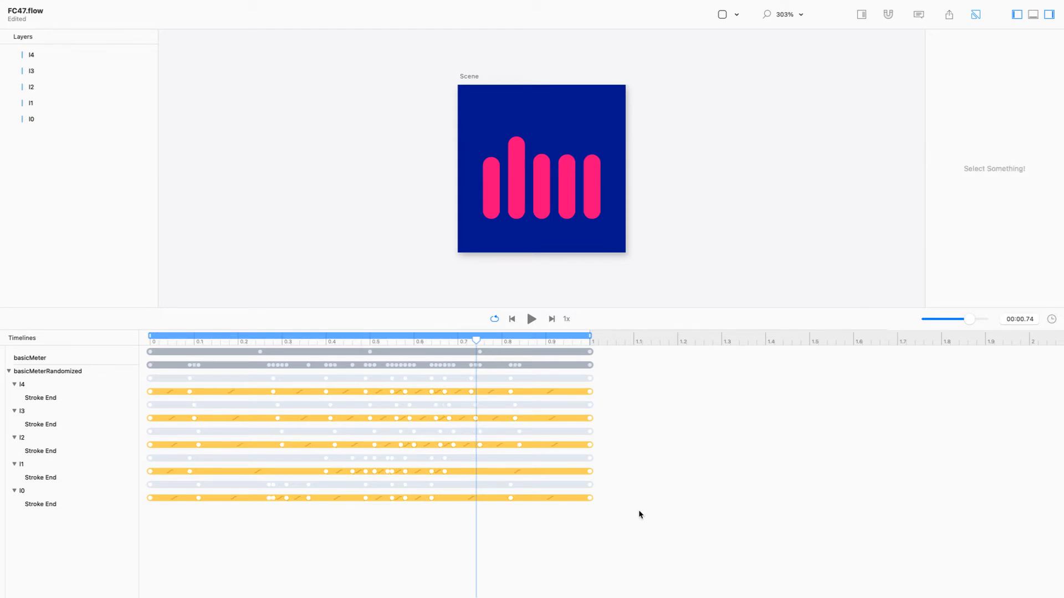
# Step: Distribute the stroke end keyframes of bars l4 and l2 evenly between 0 and 1 s
pyautogui.moveTo(254, 383); pyautogui.dragTo(548, 382)
pyautogui.click(590, 392)
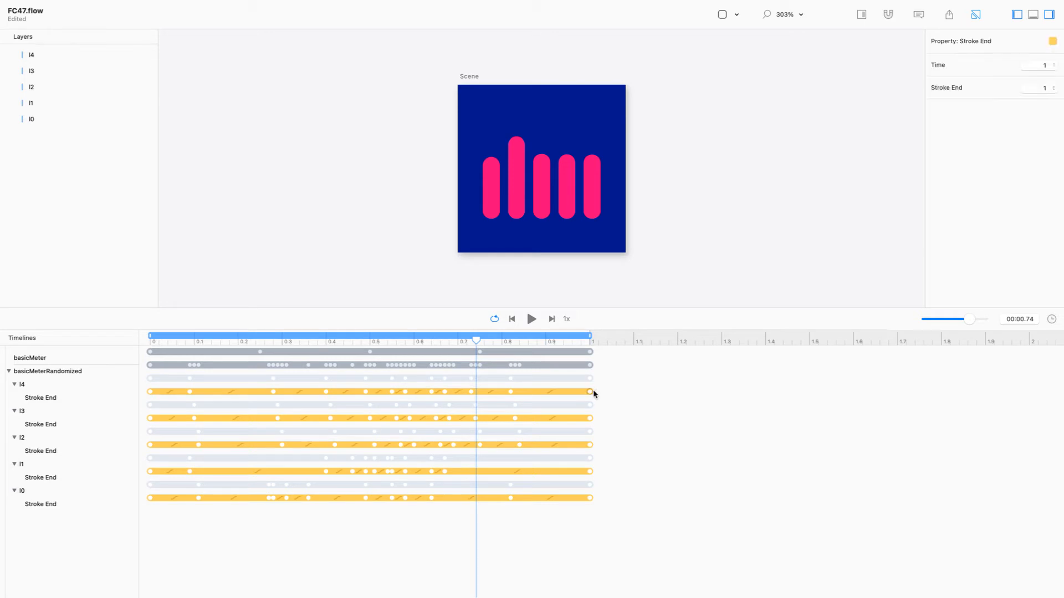
pyautogui.click(613, 393)
pyautogui.doubleClick(589, 394)
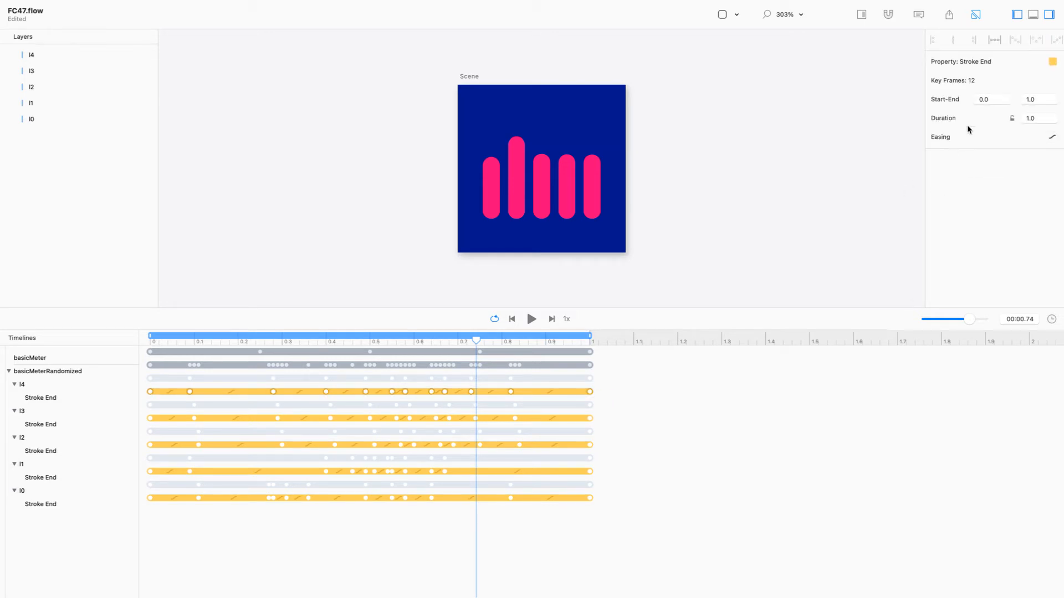
pyautogui.click(993, 40)
pyautogui.click(460, 391)
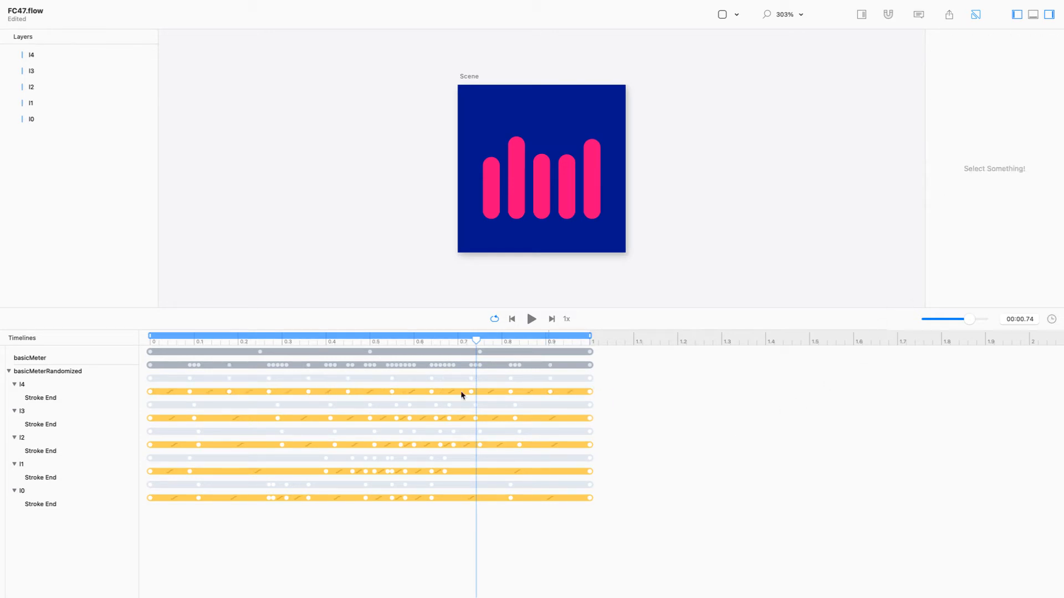
pyautogui.doubleClick(590, 445)
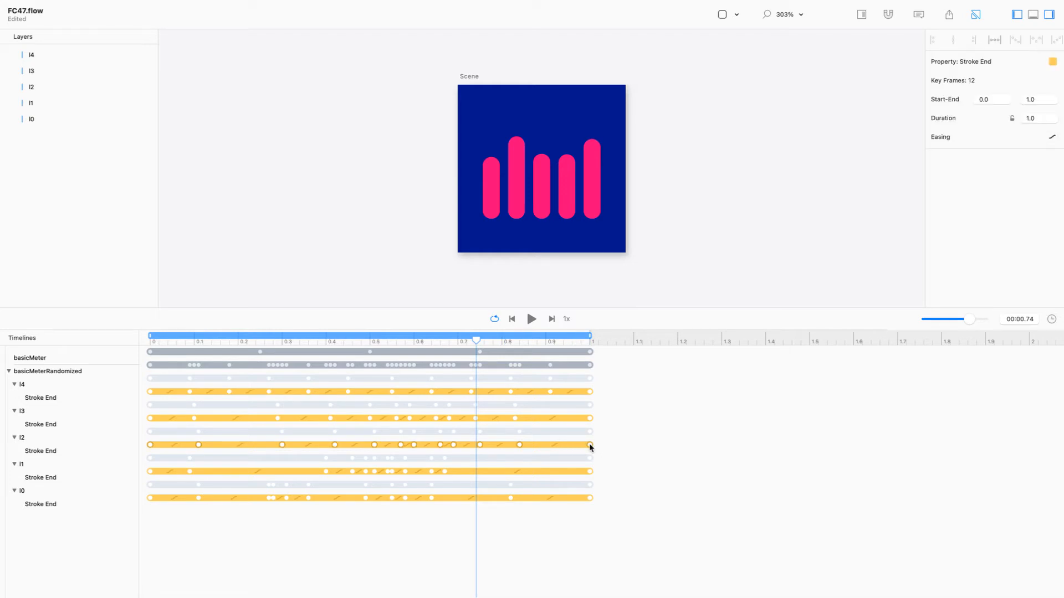
pyautogui.click(994, 39)
pyautogui.click(732, 384)
# Step: Shift the mid-timeline keyframes of bars l1 to l4 earlier and a later group on l0 to l2 further along
pyautogui.moveTo(247, 383)
pyautogui.mouseDown()
pyautogui.moveTo(407, 480)
pyautogui.moveTo(310, 480)
pyautogui.moveTo(327, 477)
pyautogui.mouseUp()
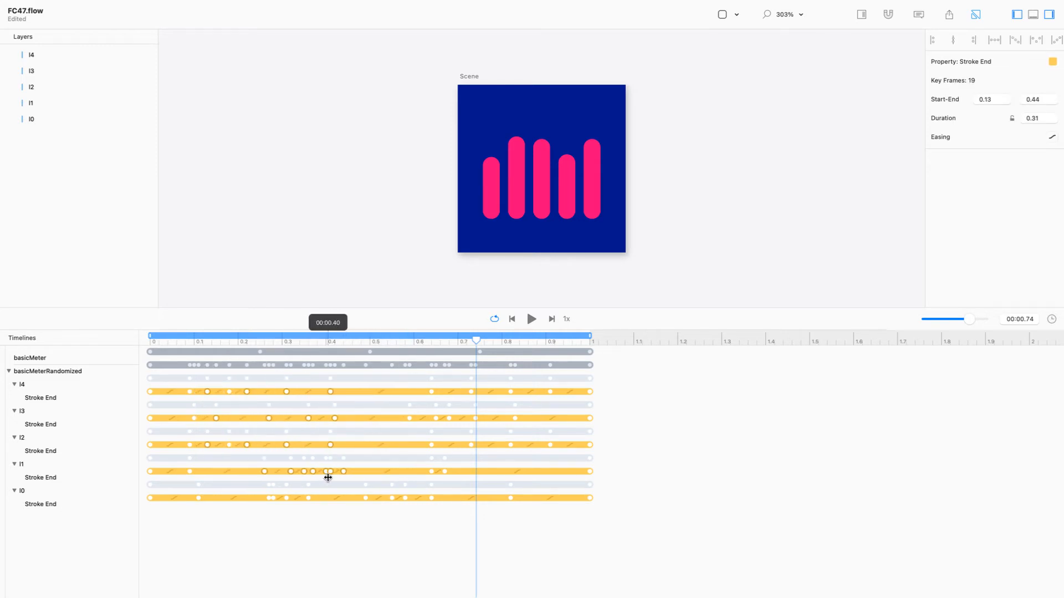
pyautogui.click(182, 422)
pyautogui.moveTo(483, 522)
pyautogui.mouseDown()
pyautogui.moveTo(393, 451)
pyautogui.moveTo(418, 429)
pyautogui.moveTo(491, 447)
pyautogui.mouseUp()
pyautogui.click(510, 522)
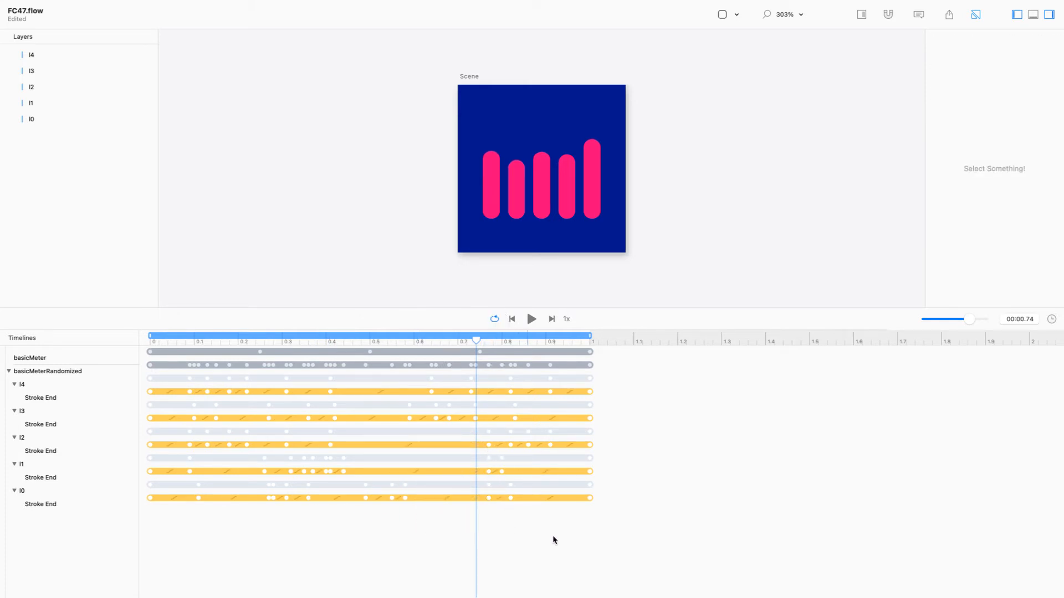
# Step: Distribute the stroke end keyframes of bars l0 and l1 evenly between 0 and 1 s
pyautogui.click(592, 499)
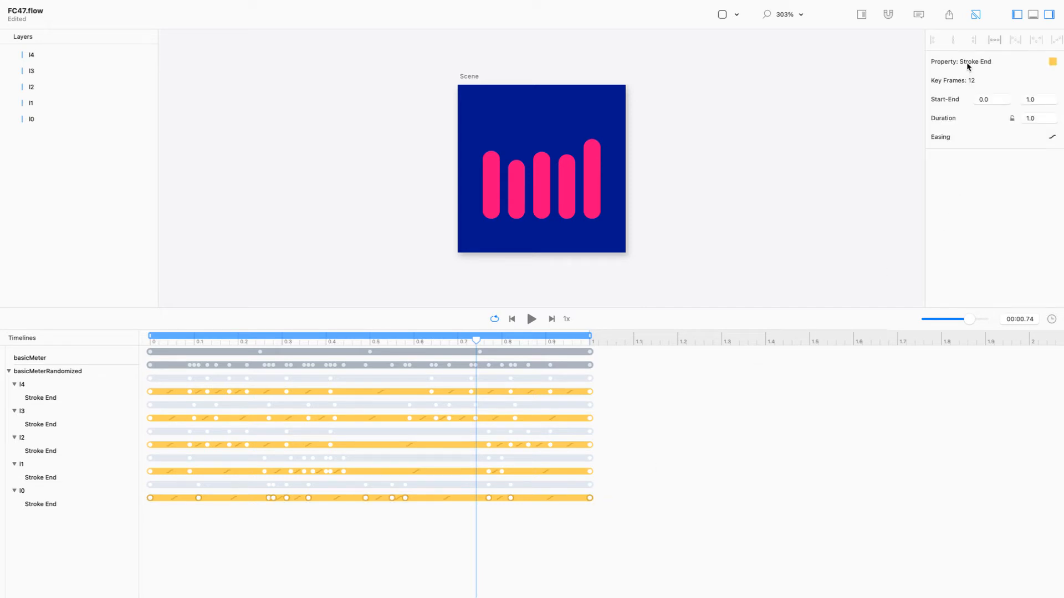
pyautogui.click(999, 40)
pyautogui.click(617, 450)
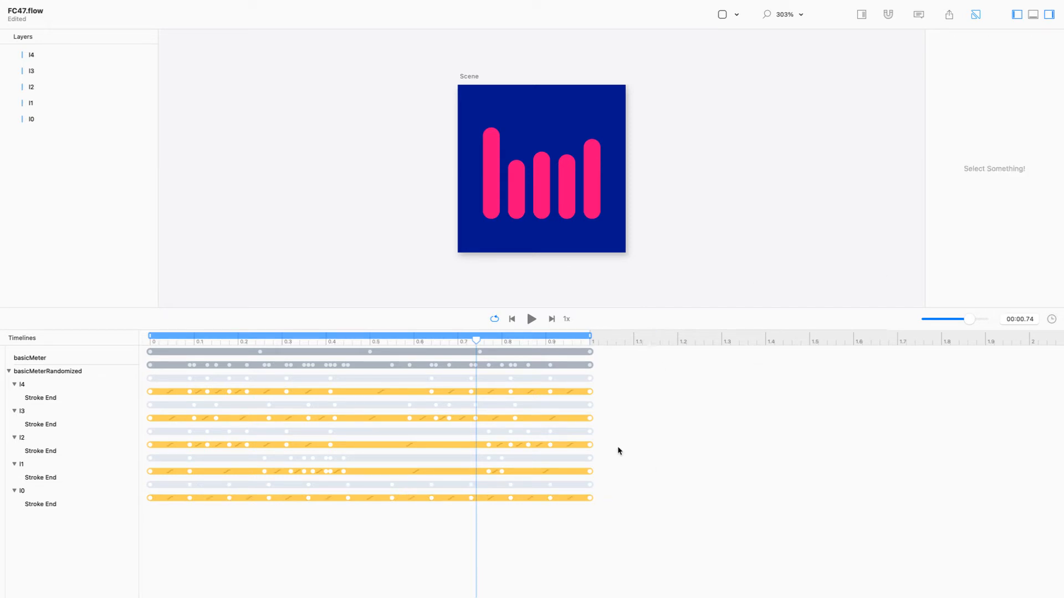
pyautogui.click(590, 472)
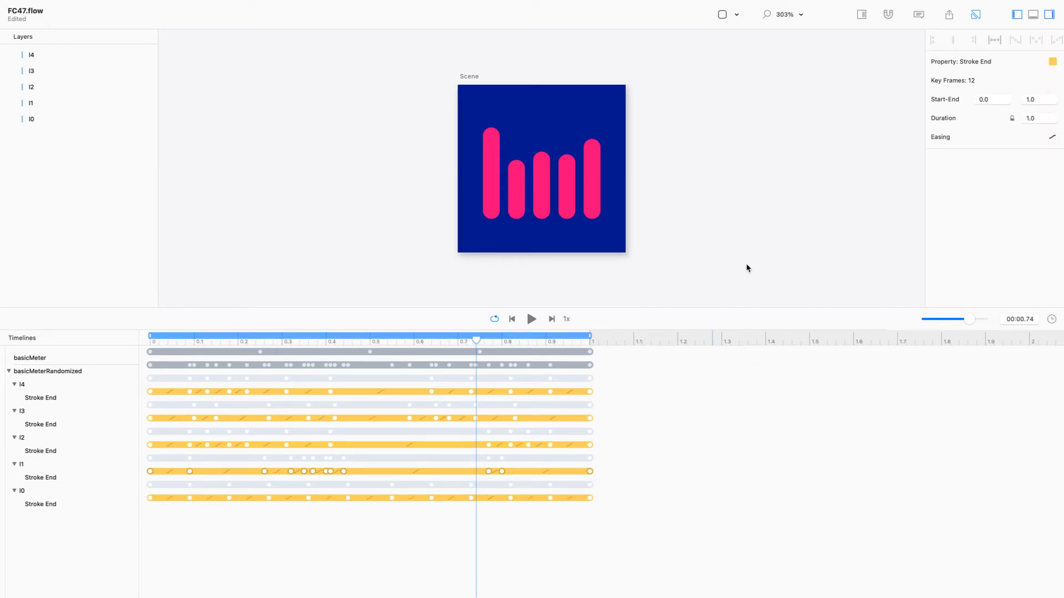
pyautogui.click(993, 41)
pyautogui.click(629, 463)
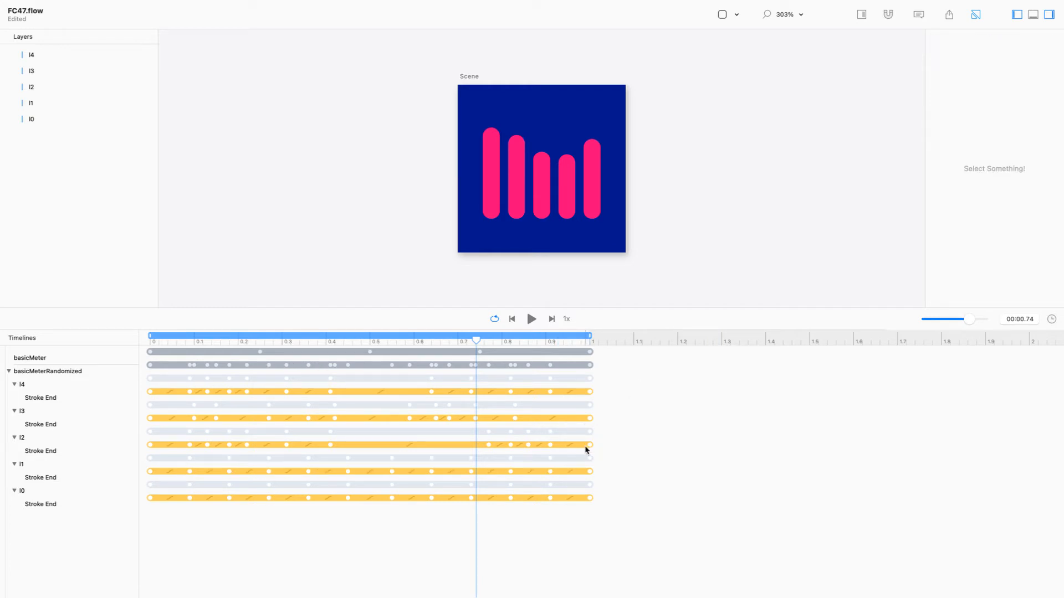
# Step: Distribute the stroke end keyframes of bars l2 and l3 evenly between 0 and 1 s
pyautogui.click(590, 446)
pyautogui.click(989, 41)
pyautogui.click(636, 438)
pyautogui.click(590, 418)
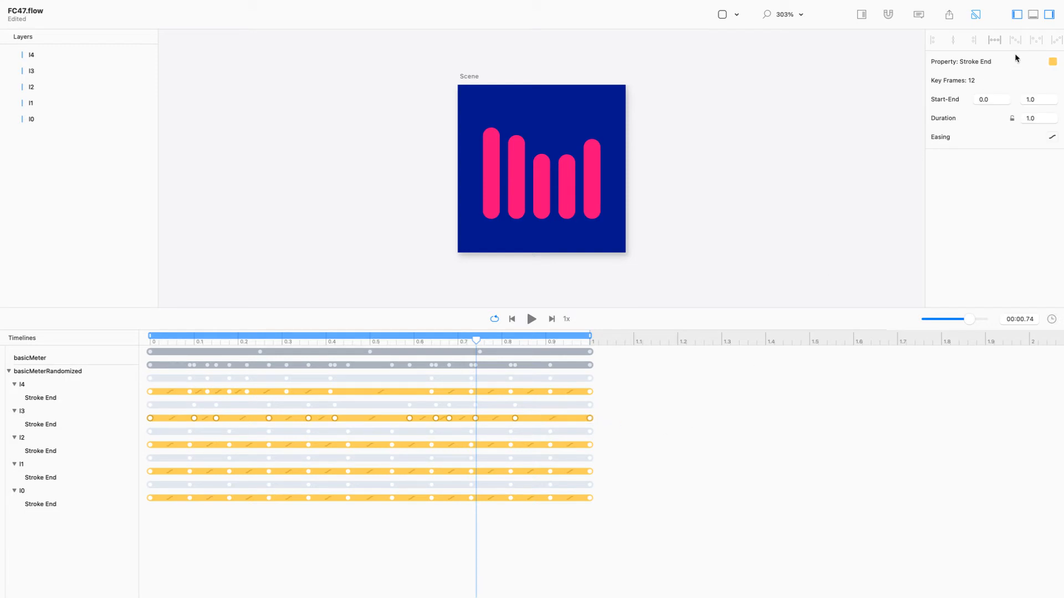
pyautogui.click(994, 40)
# Step: Distribute bar l4's stroke end keyframes evenly between 0 and 1 s and preview the animation
pyautogui.click(773, 342)
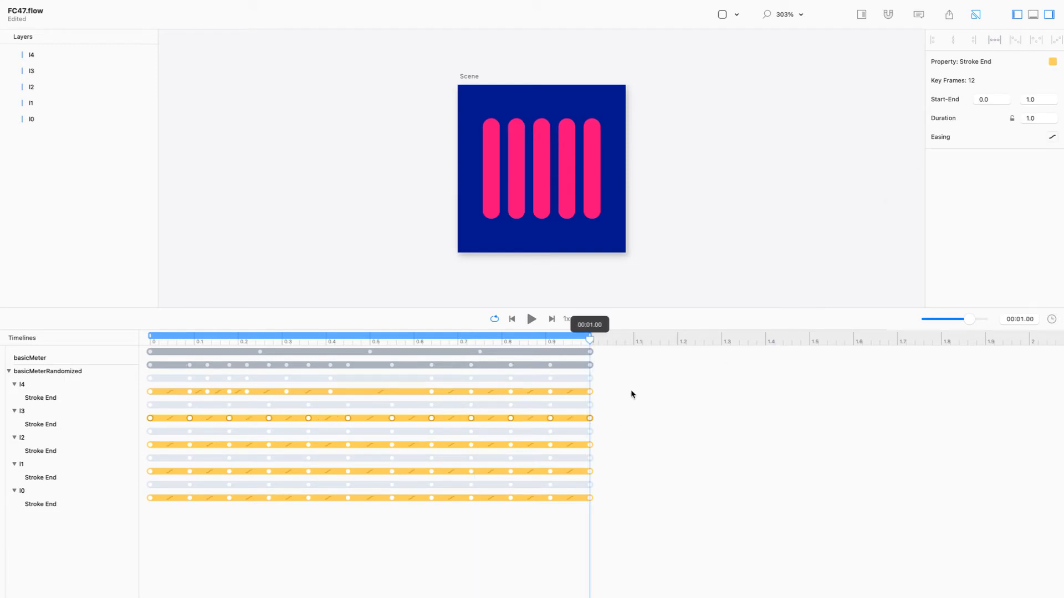
pyautogui.click(686, 446)
pyautogui.click(591, 392)
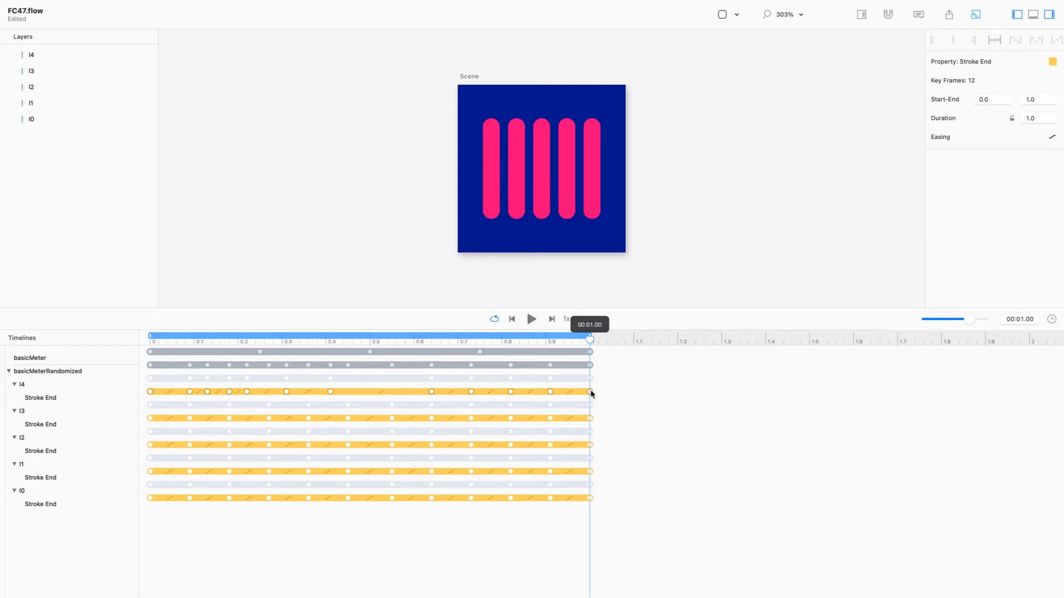
pyautogui.click(995, 39)
pyautogui.click(788, 385)
pyautogui.press('space')
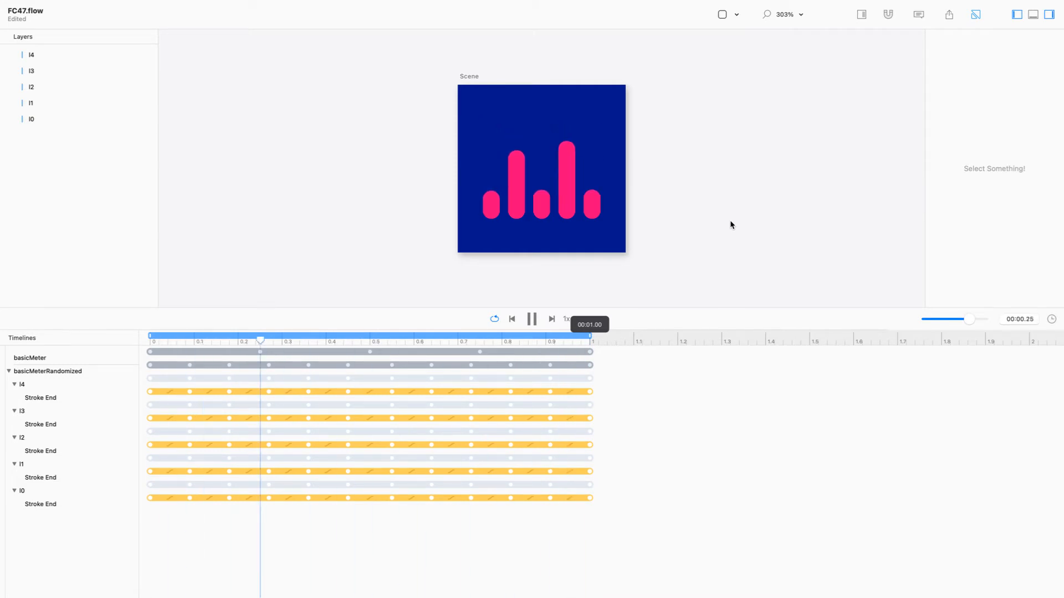
pyautogui.press('space')
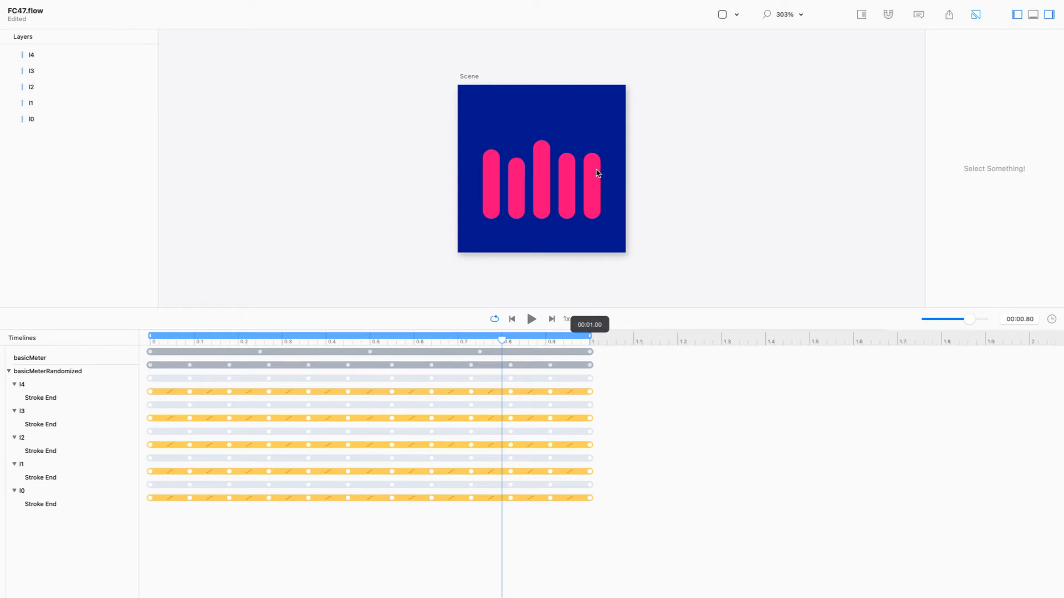
# Step: Shuffle bar l3's stroke end keyframes, moving ones to 0.51 s and about 0.4 s, and evenly distribute those from 0.31 to 1 s
pyautogui.moveTo(549, 419)
pyautogui.mouseDown()
pyautogui.moveTo(292, 426)
pyautogui.moveTo(499, 411)
pyautogui.moveTo(374, 420)
pyautogui.mouseUp()
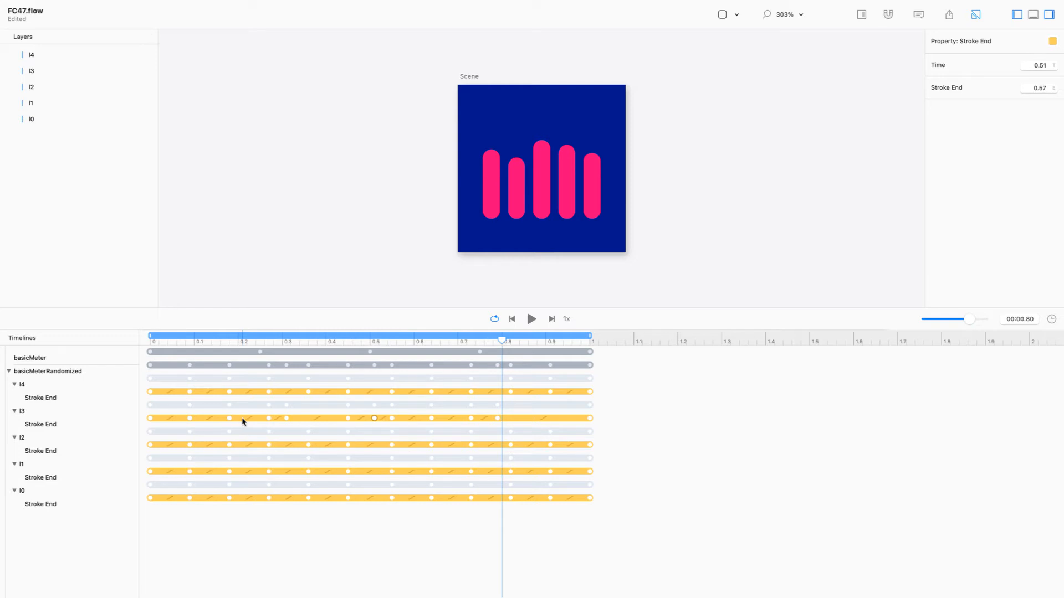
pyautogui.moveTo(231, 418); pyautogui.dragTo(325, 419)
pyautogui.keyDown('shift'); pyautogui.click(592, 419); pyautogui.keyUp('shift')
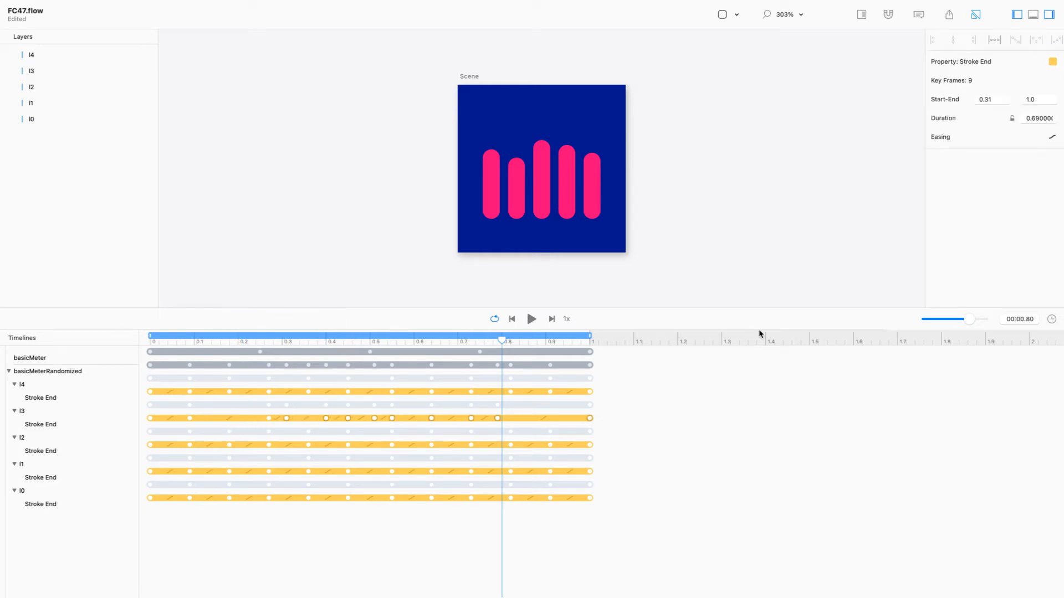
pyautogui.click(994, 40)
pyautogui.click(709, 172)
pyautogui.press('space')
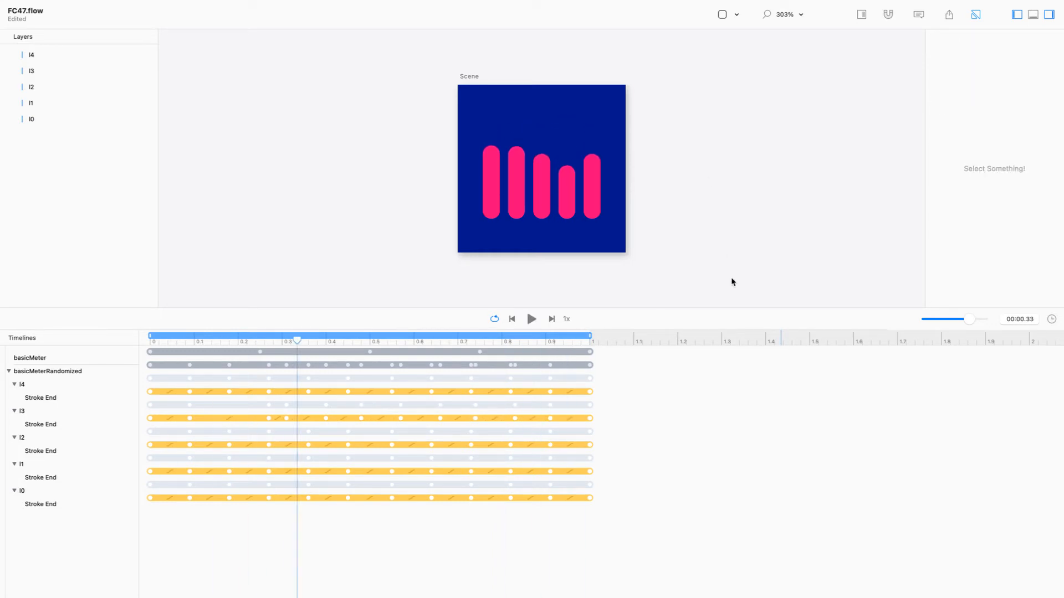
# Step: Distribute all of bar l3's stroke end keyframes evenly between 0 and 1 s and preview the animation
pyautogui.click(586, 420)
pyautogui.click(989, 43)
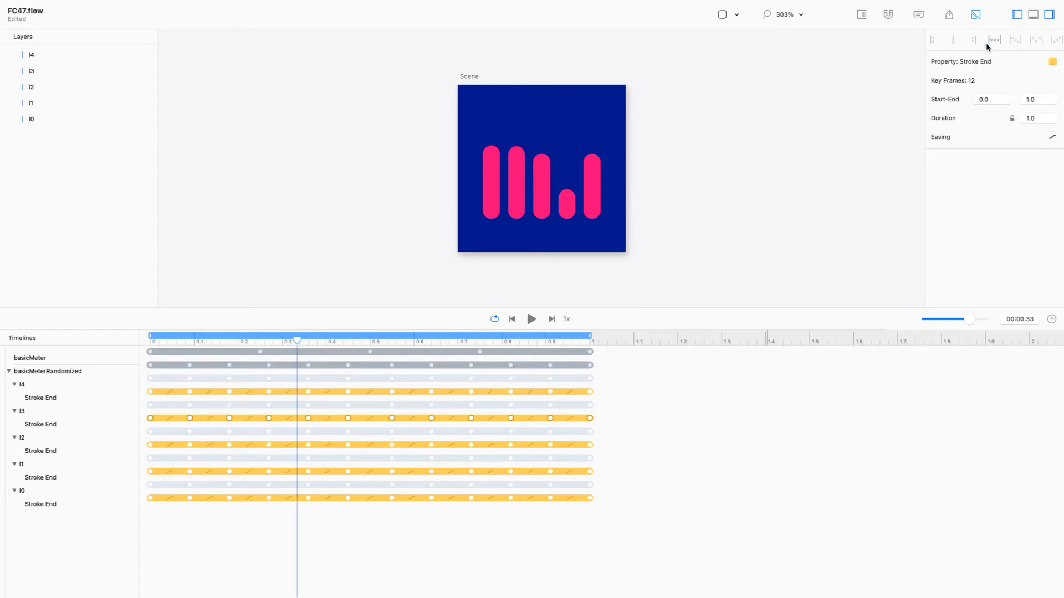
pyautogui.click(759, 172)
pyautogui.press('space')
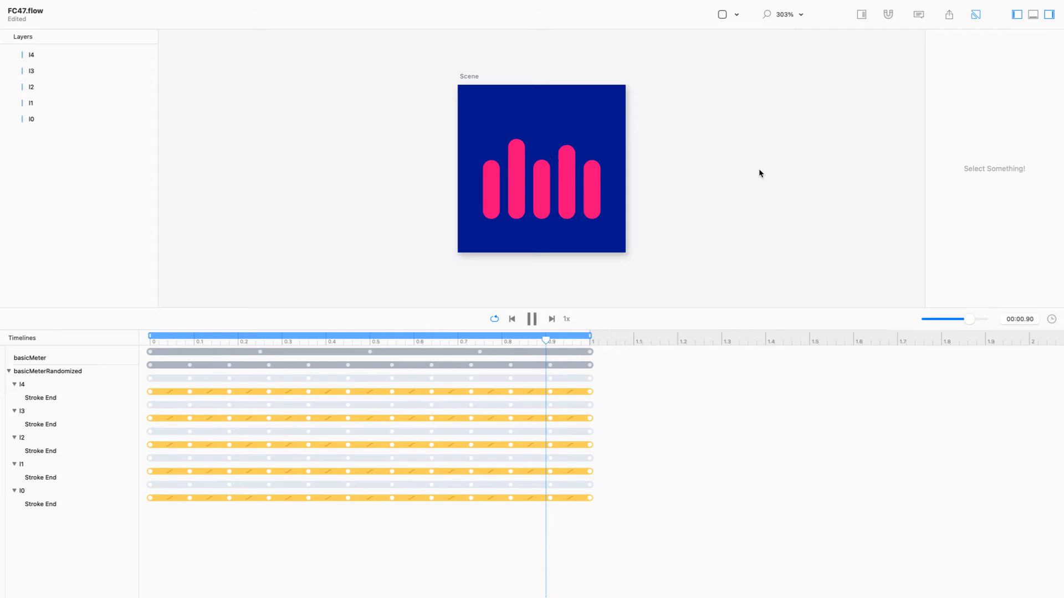
pyautogui.press('space')
# Step: Move the last stroke end keyframe of bar l4 to about 0.5 s, of l2 to about 0.68 s and of l1 to 0.59 s
pyautogui.moveTo(531, 340); pyautogui.dragTo(471, 340)
pyautogui.moveTo(636, 537)
pyautogui.mouseDown()
pyautogui.moveTo(613, 518)
pyautogui.moveTo(572, 377)
pyautogui.moveTo(369, 392)
pyautogui.mouseUp()
pyautogui.click(622, 388)
pyautogui.moveTo(590, 446); pyautogui.dragTo(449, 446)
pyautogui.click(651, 438)
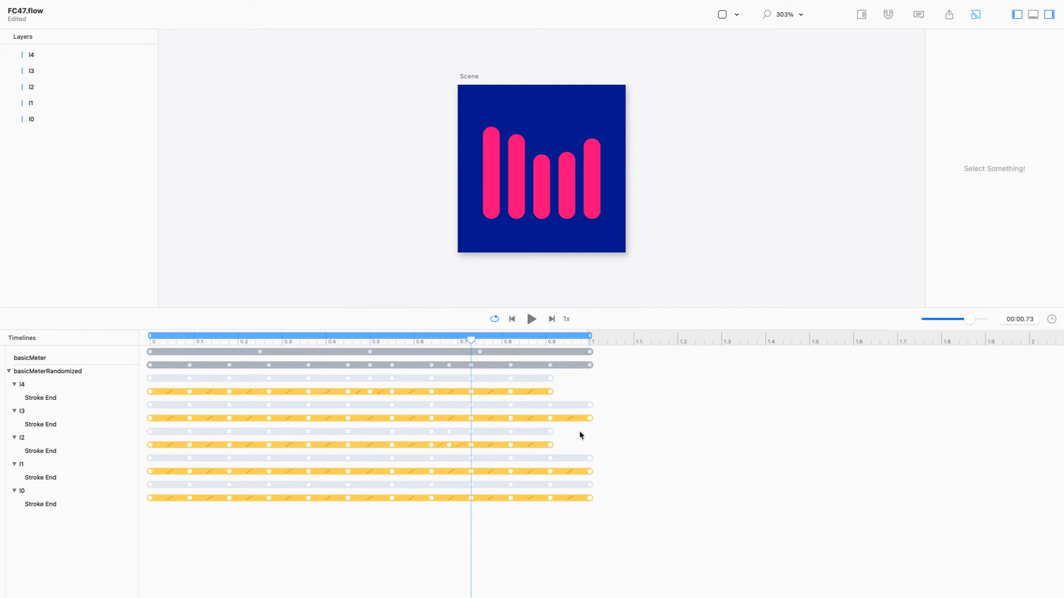
pyautogui.moveTo(590, 475); pyautogui.dragTo(410, 472)
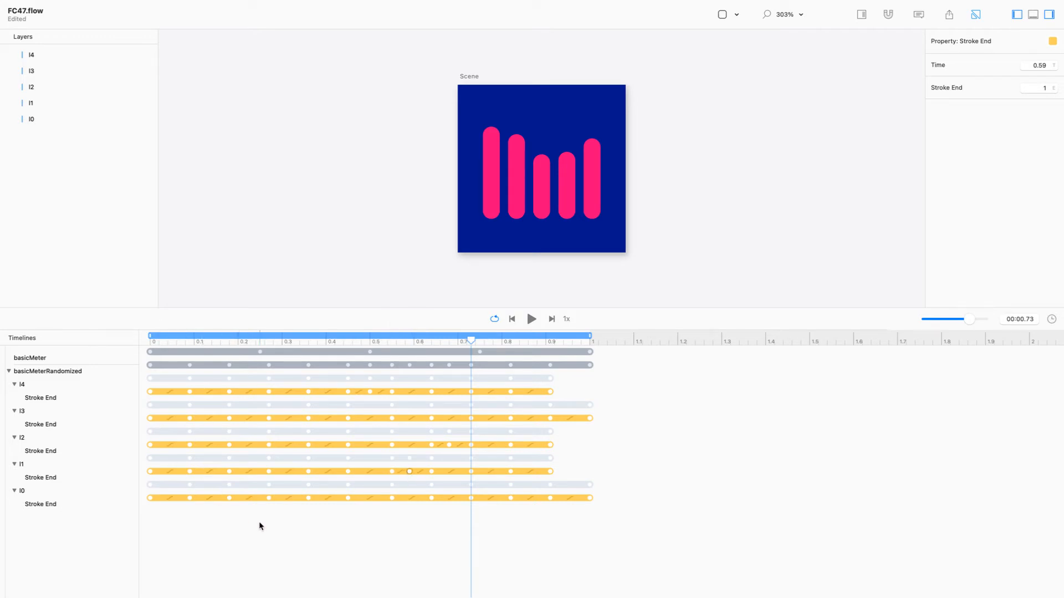
# Step: Move bar l0's stroke end keyframe at 0.18 s to about 0.48 s and distribute the bar's keyframes evenly
pyautogui.moveTo(228, 498); pyautogui.dragTo(360, 498)
pyautogui.click(619, 527)
pyautogui.click(592, 498)
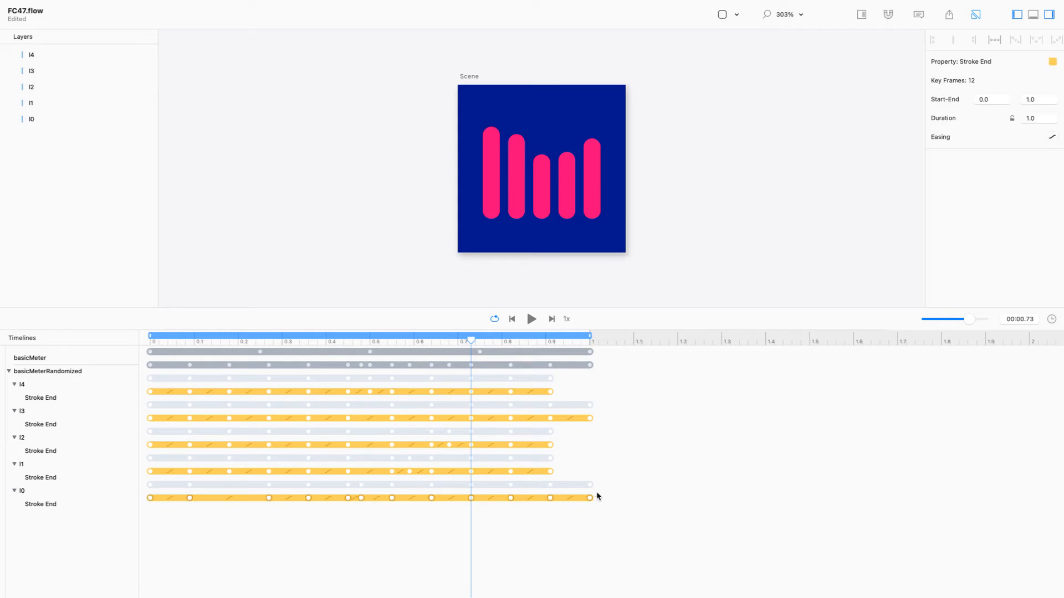
pyautogui.click(625, 478)
# Step: Space bar l1's stroke end keyframes evenly and move its last keyframe to 1 s
pyautogui.click(551, 472)
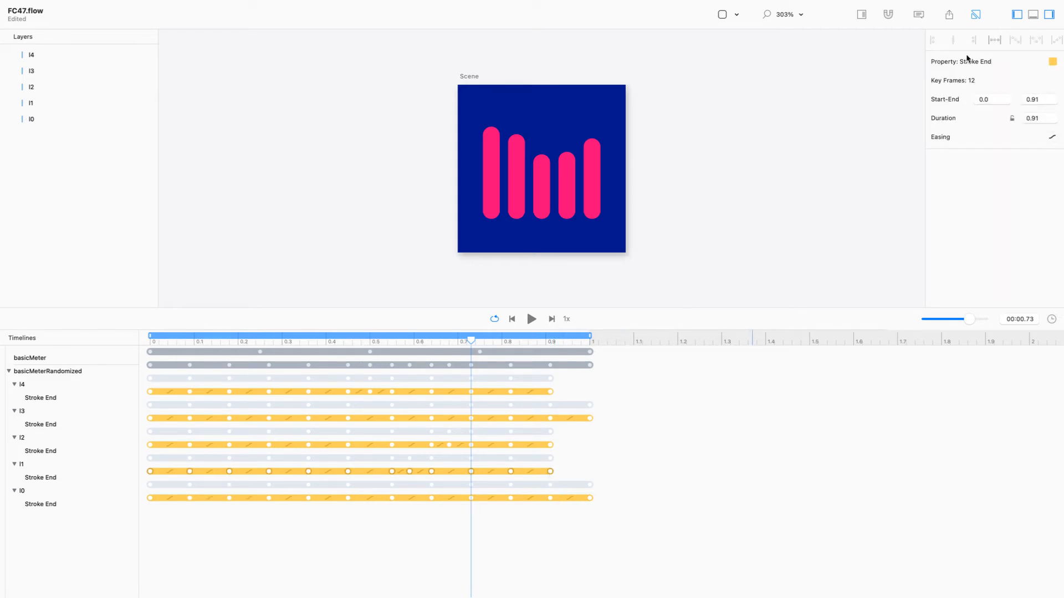
pyautogui.click(996, 41)
pyautogui.click(570, 498)
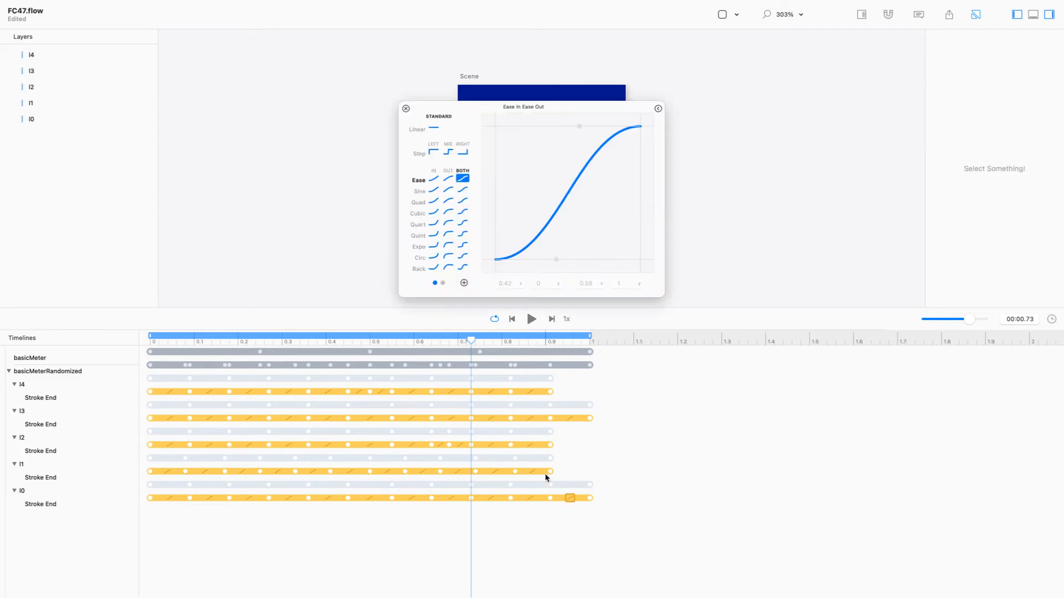
pyautogui.click(551, 471)
pyautogui.moveTo(547, 471); pyautogui.dragTo(589, 472)
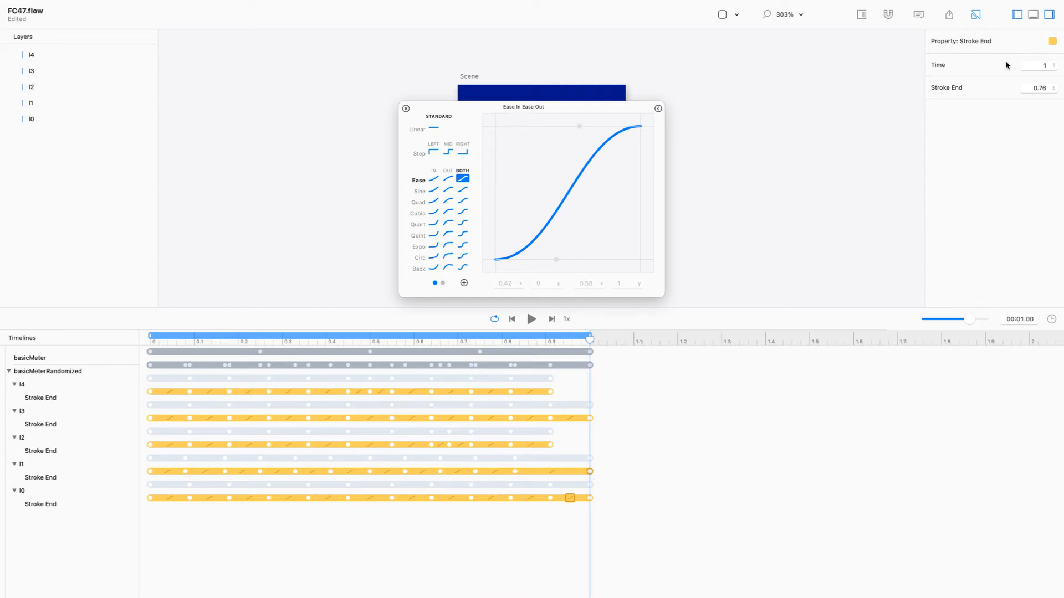
# Step: Distribute bar l1's stroke end keyframes evenly between 0 and 1 s and close the easing editor
pyautogui.click(662, 468)
pyautogui.click(591, 472)
pyautogui.click(995, 40)
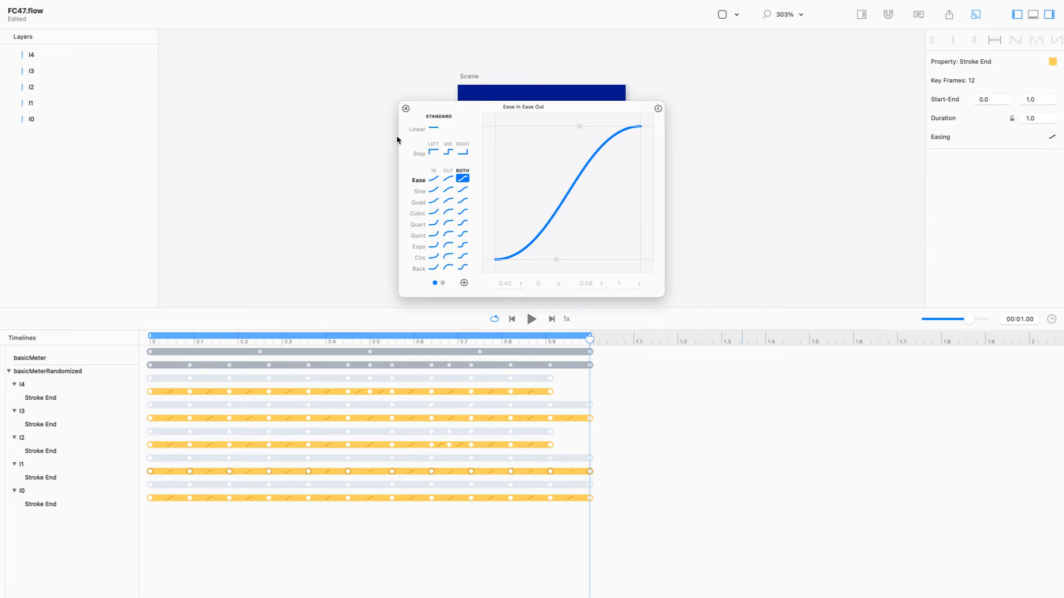
pyautogui.click(406, 110)
pyautogui.click(618, 500)
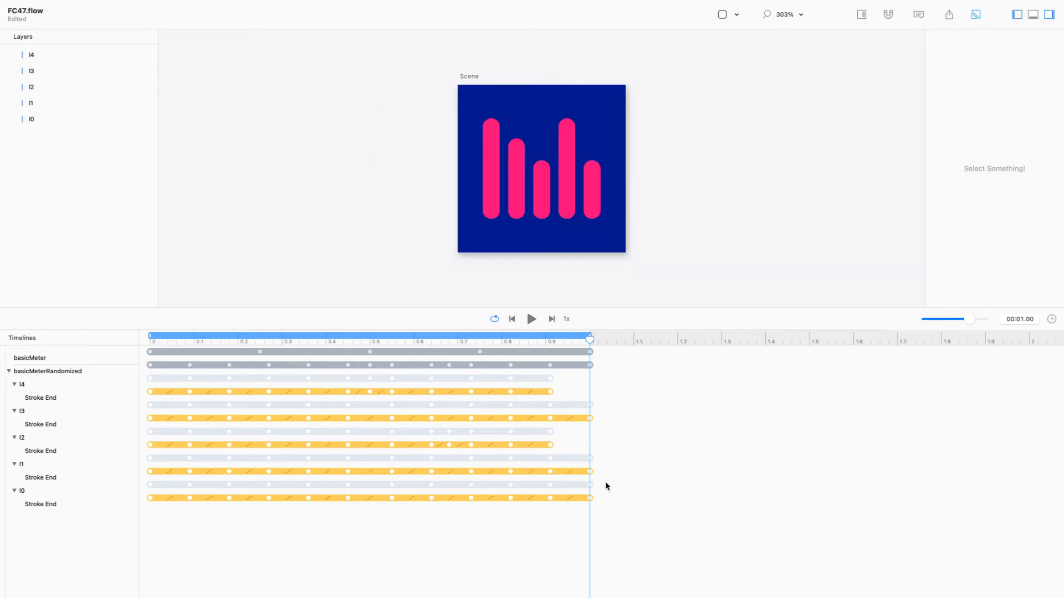
# Step: Align the last stroke end keyframes of all five bars at 1 s
pyautogui.moveTo(609, 370)
pyautogui.mouseDown()
pyautogui.moveTo(589, 422)
pyautogui.moveTo(477, 541)
pyautogui.moveTo(533, 523)
pyautogui.mouseUp()
pyautogui.click(973, 40)
pyautogui.click(768, 418)
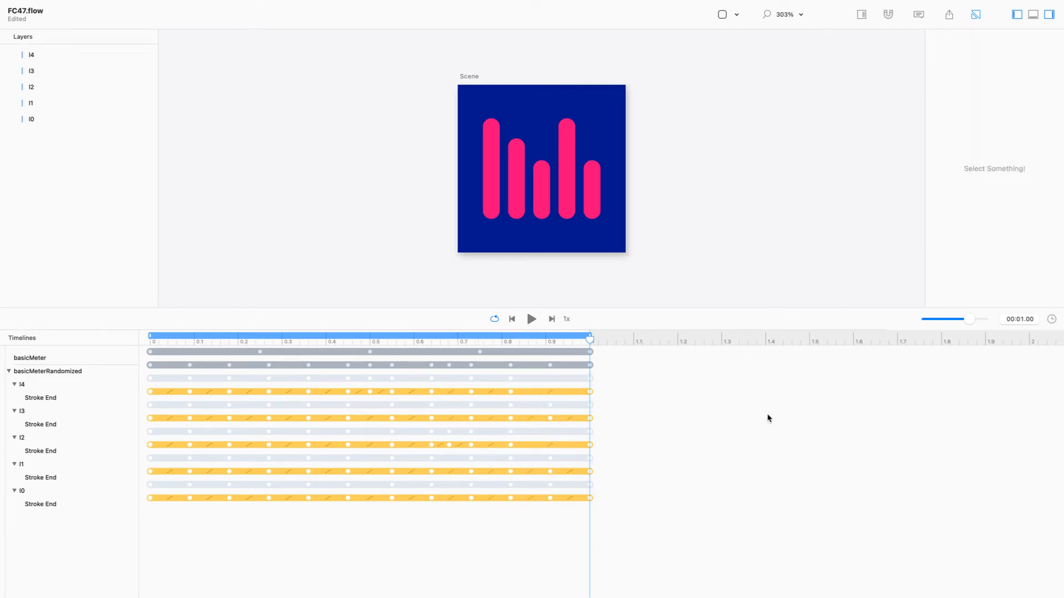
# Step: Distribute the stroke end keyframes of bars l2 and l4 evenly between 0 and 1 s and preview the animation
pyautogui.click(592, 445)
pyautogui.click(995, 40)
pyautogui.keyDown('shift'); pyautogui.click(590, 395); pyautogui.keyUp('shift')
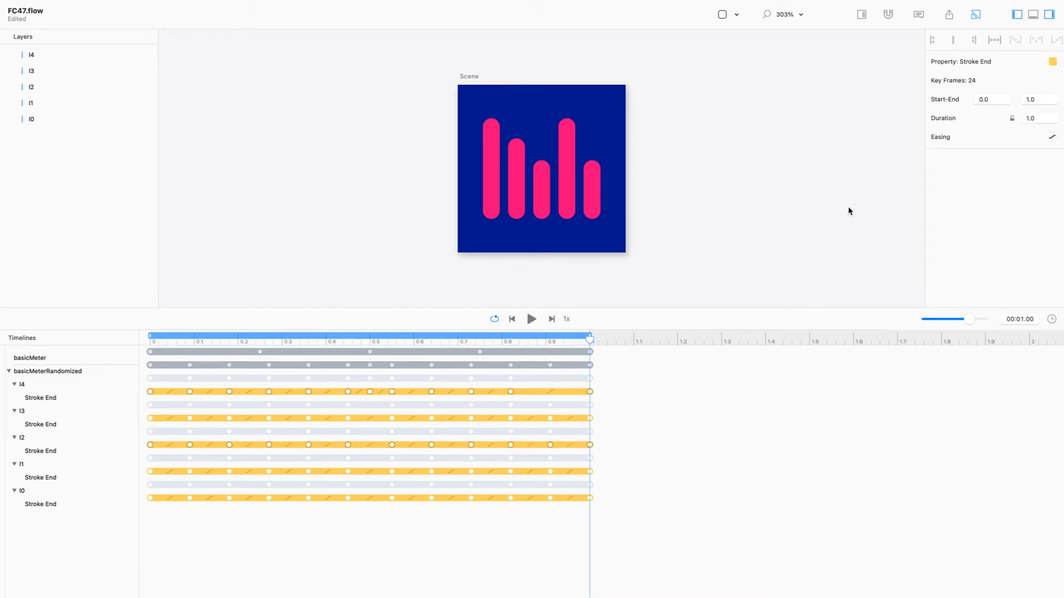
pyautogui.click(996, 40)
pyautogui.press('space')
pyautogui.press('space')
# Step: Delete bar l2's stroke end keyframe near 0.82 s and bar l4's keyframes near 0.27 and 0.55 s
pyautogui.click(470, 541)
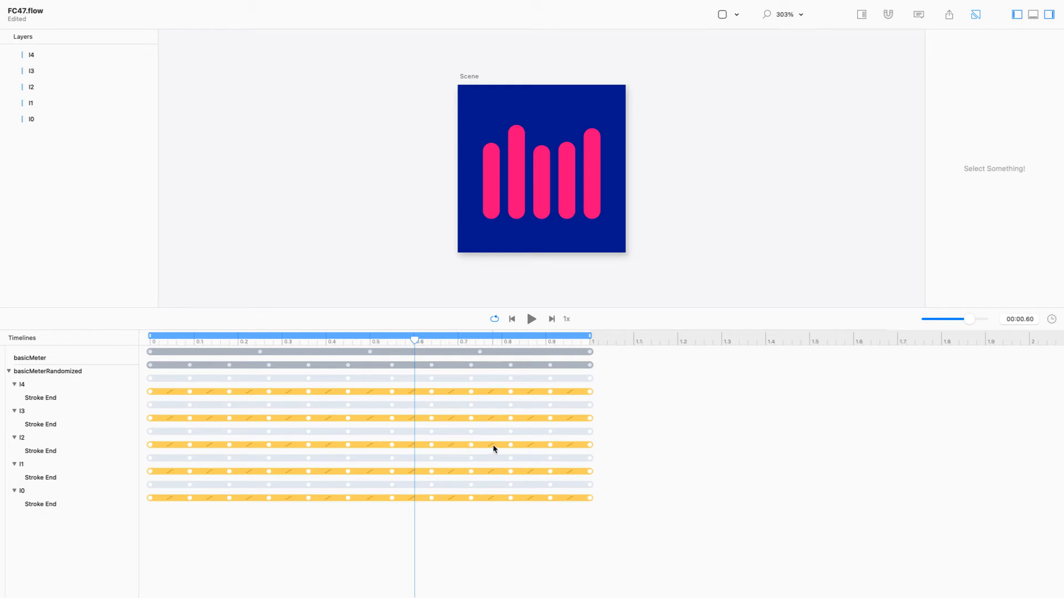
pyautogui.click(509, 445)
pyautogui.press('BackSpace')
pyautogui.click(269, 393)
pyautogui.press('BackSpace')
pyautogui.click(391, 391)
pyautogui.press('BackSpace')
# Step: Delete bar l1's stroke end keyframes near 0.18, 0.36 and 0.64 s and bar l0's keyframe near 0.73 s
pyautogui.click(308, 471)
pyautogui.press('BackSpace')
pyautogui.click(229, 471)
pyautogui.press('BackSpace')
pyautogui.click(432, 472)
pyautogui.press('BackSpace')
pyautogui.click(471, 498)
pyautogui.press('BackSpace')
# Step: Distribute the stroke end keyframes of bars l4 and l3 evenly between 0 and 1 s, one bar at a time
pyautogui.click(589, 391)
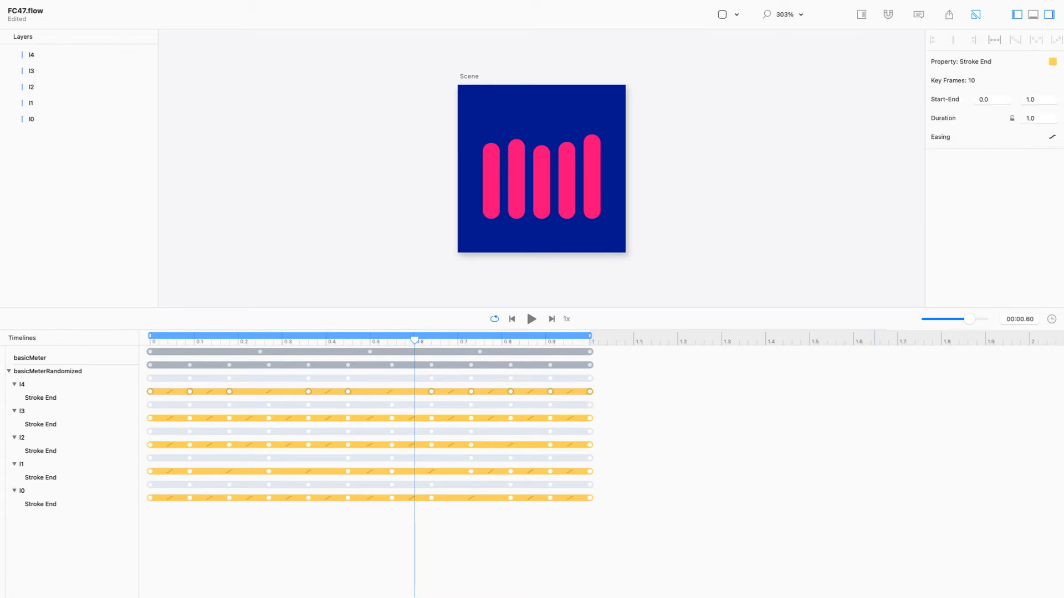
pyautogui.click(990, 40)
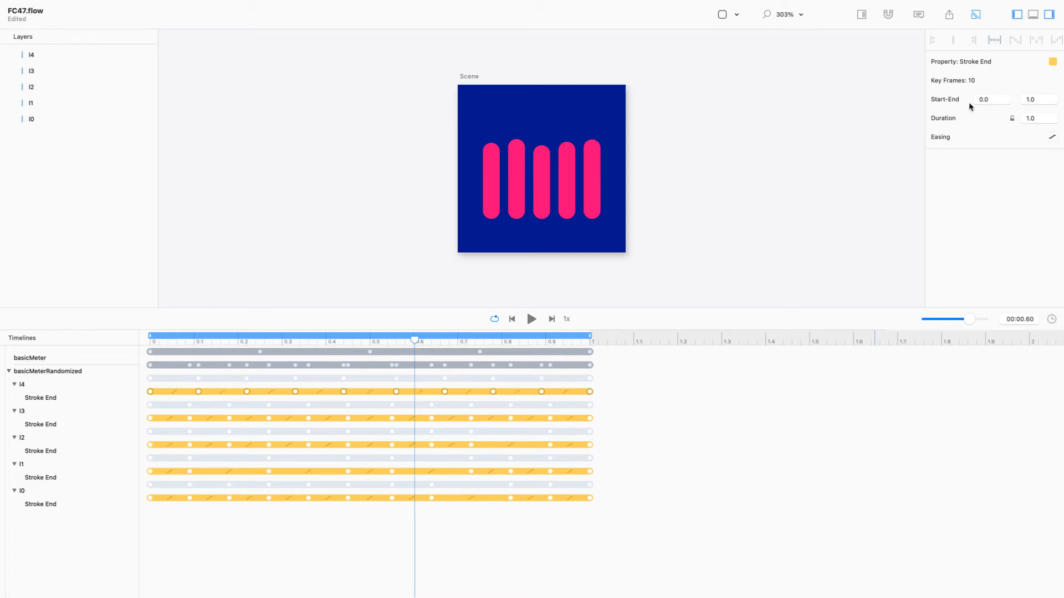
pyautogui.keyDown('shift'); pyautogui.click(589, 418); pyautogui.keyUp('shift')
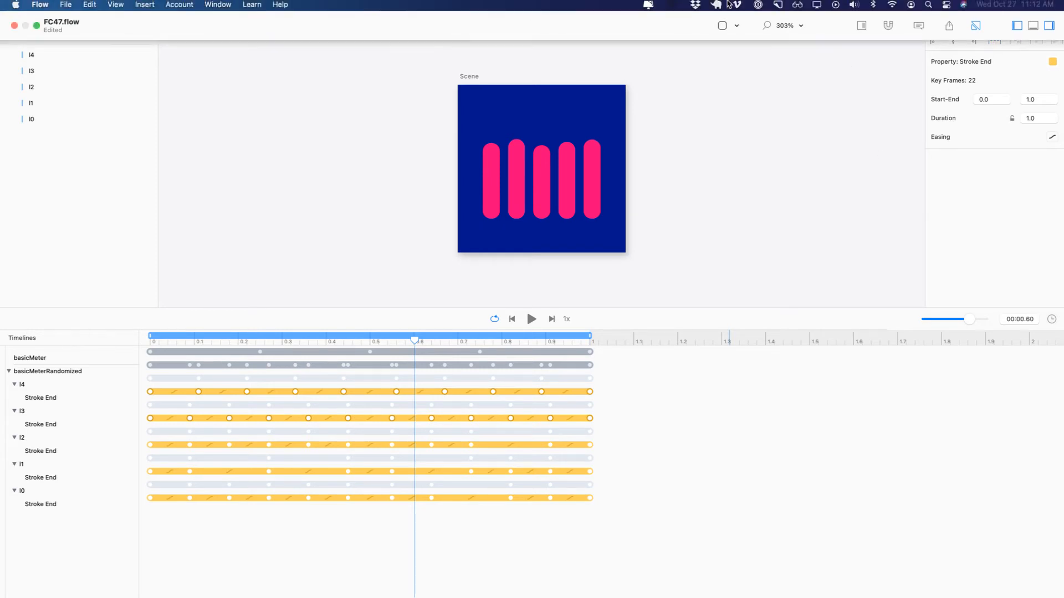
pyautogui.click(637, 457)
pyautogui.click(590, 419)
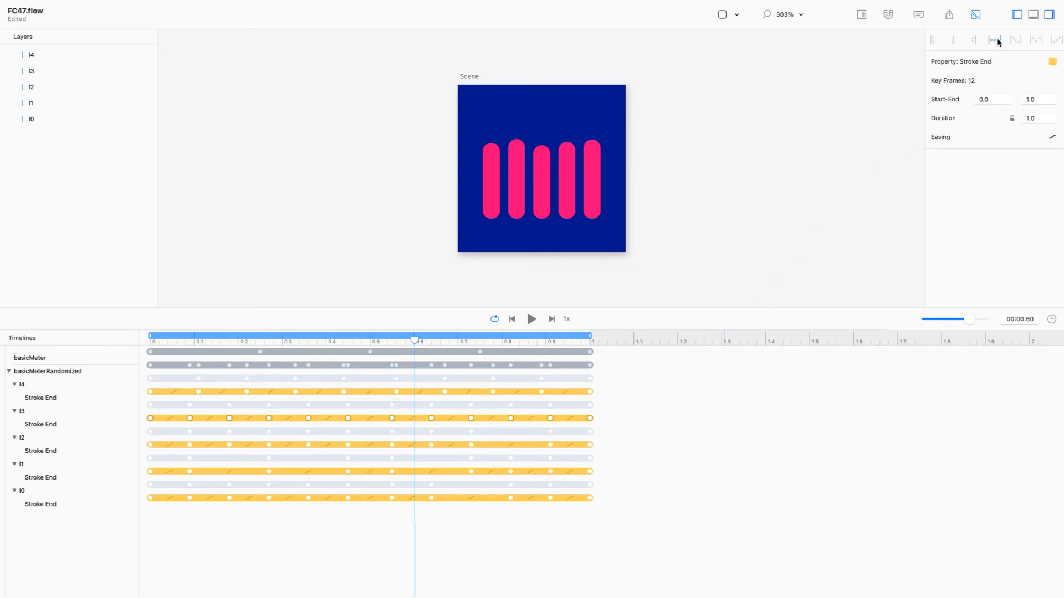
pyautogui.click(715, 544)
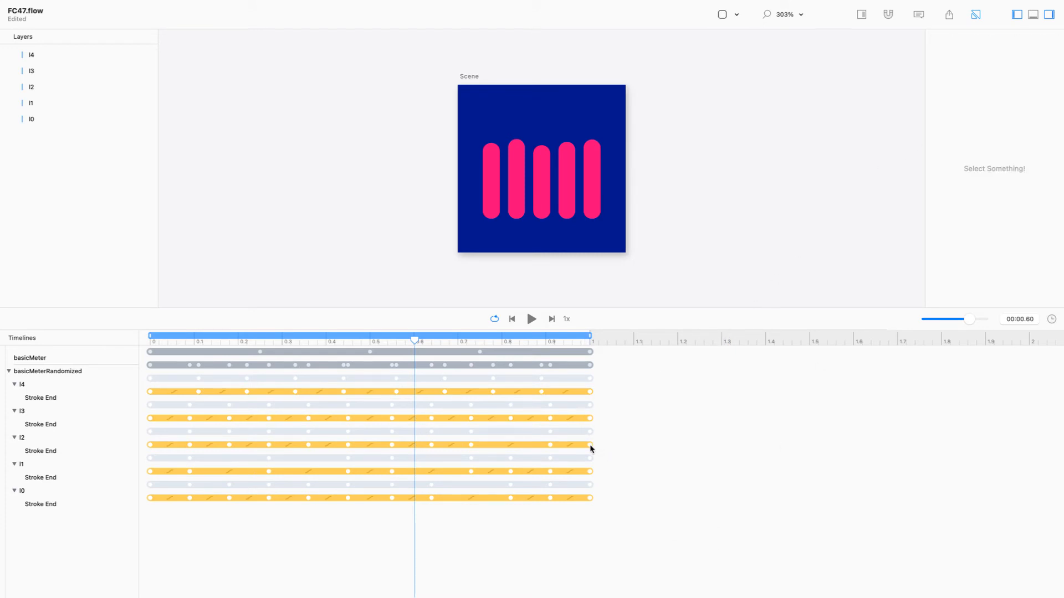
# Step: Distribute the stroke end keyframes of bars l2 and l1 evenly between 0 and 1 s, one bar at a time
pyautogui.click(591, 446)
pyautogui.click(994, 39)
pyautogui.click(693, 442)
pyautogui.click(590, 472)
pyautogui.click(993, 41)
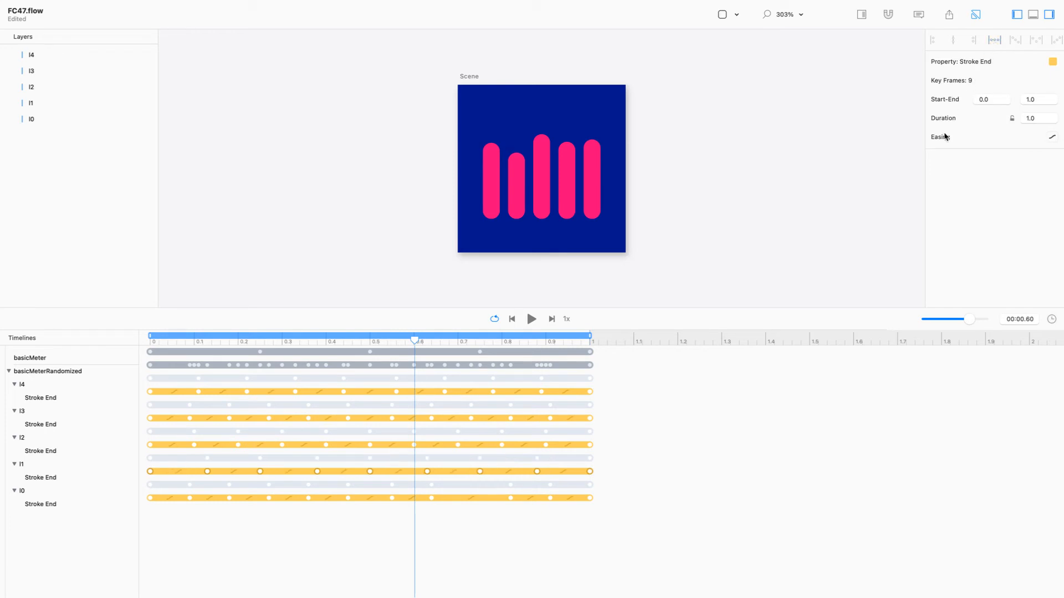
# Step: Distribute bar l0's remaining stroke end keyframes evenly between 0 and 1 s and preview the animation
pyautogui.click(590, 482)
pyautogui.click(589, 500)
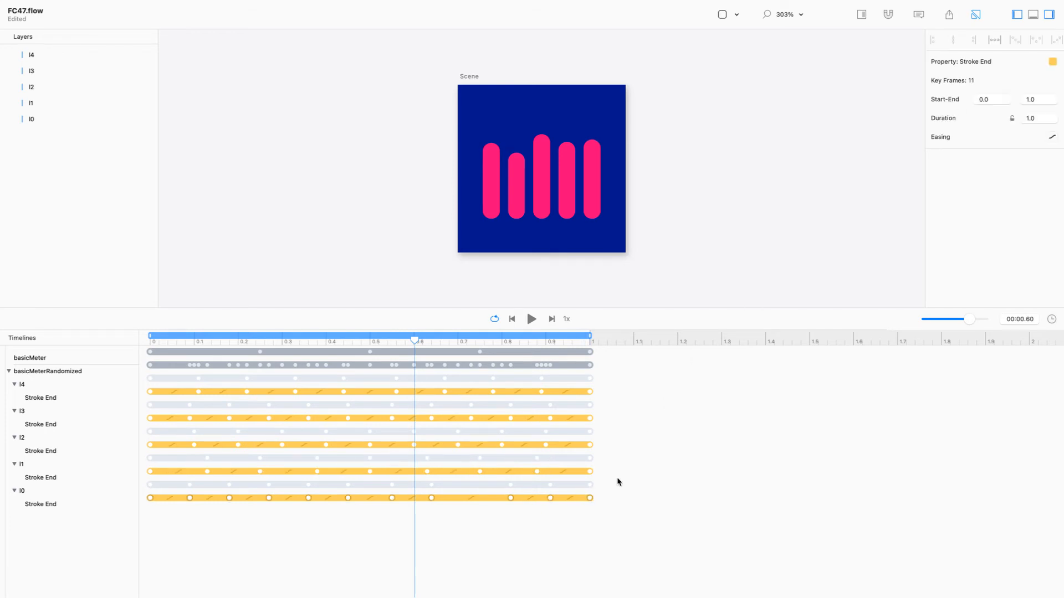
pyautogui.click(807, 118)
pyautogui.press('space')
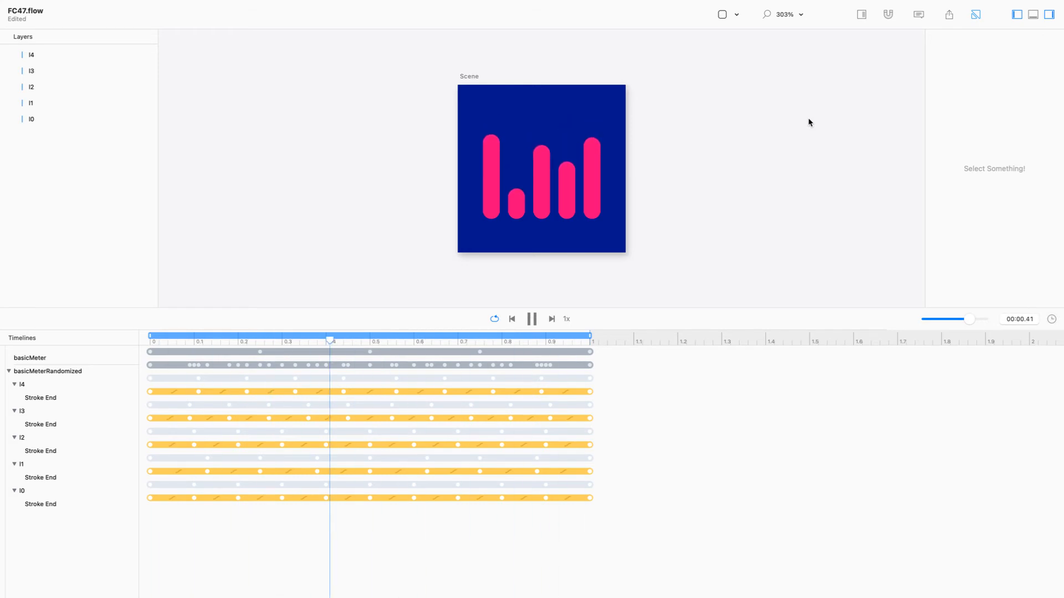
pyautogui.press('space')
# Step: Preview the looping animation at normal speed and again at 0.25x playback speed
pyautogui.moveTo(551, 339); pyautogui.dragTo(650, 340)
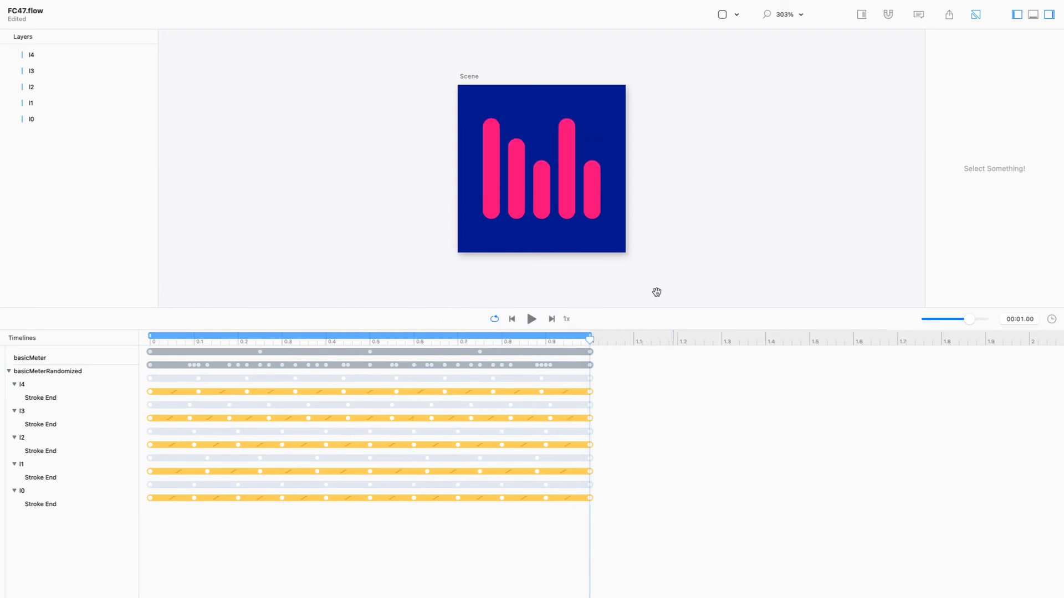
pyautogui.press('space')
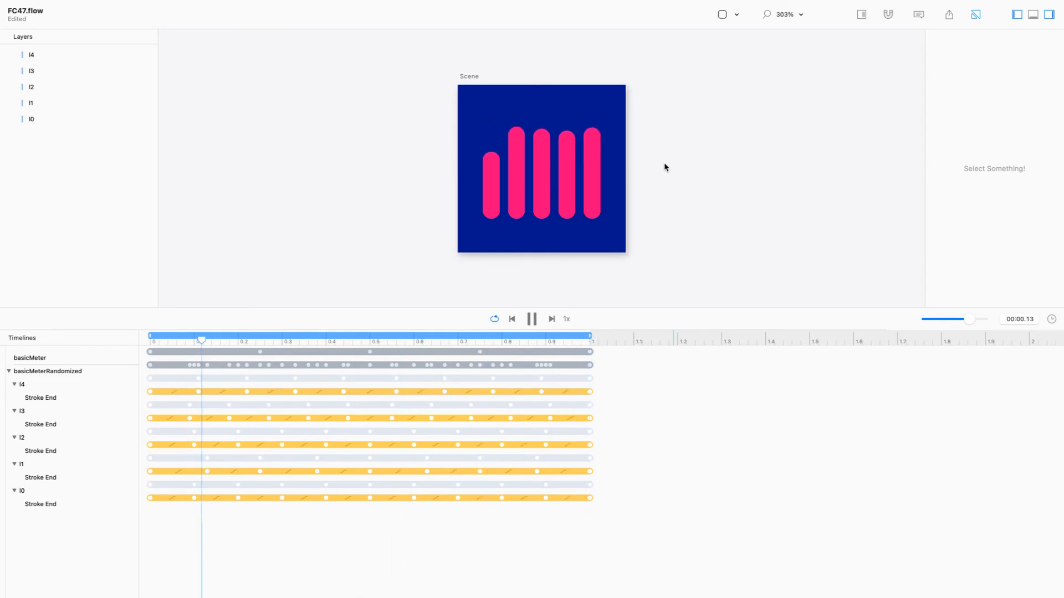
pyautogui.press('space')
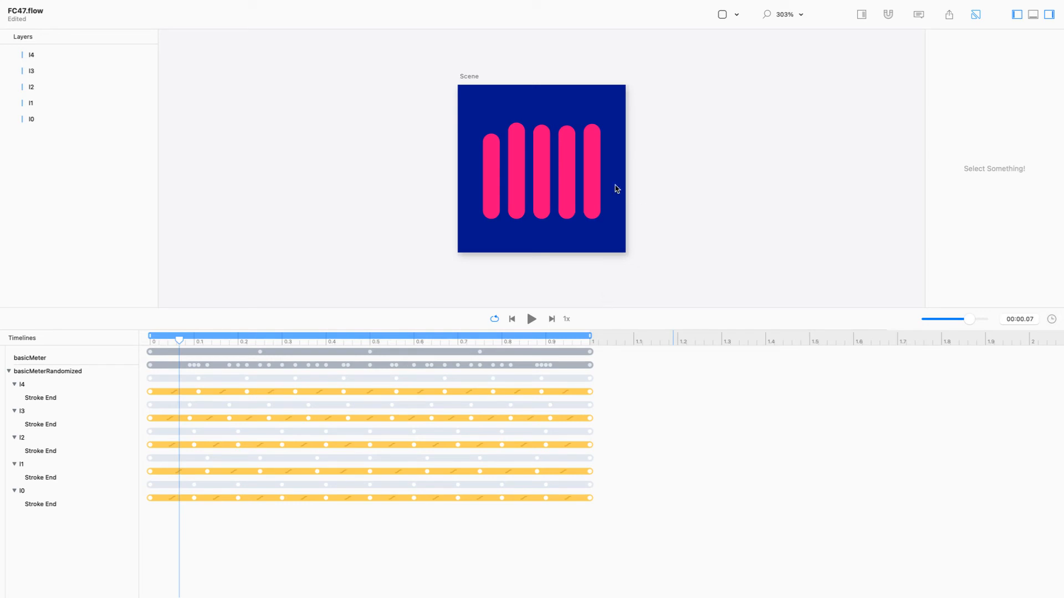
pyautogui.click(569, 320)
pyautogui.click(530, 320)
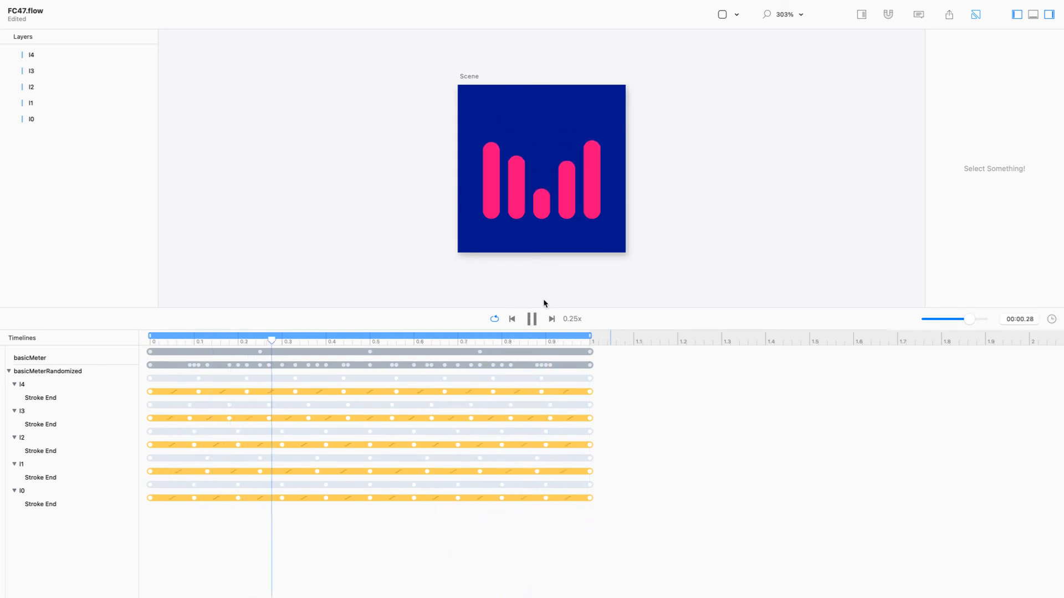
pyautogui.press('space')
# Step: Check the first and last stroke end keyframes of all five bars and replay the animation at 0.25x speed
pyautogui.moveTo(170, 413); pyautogui.dragTo(143, 371)
pyautogui.moveTo(650, 534); pyautogui.dragTo(577, 384)
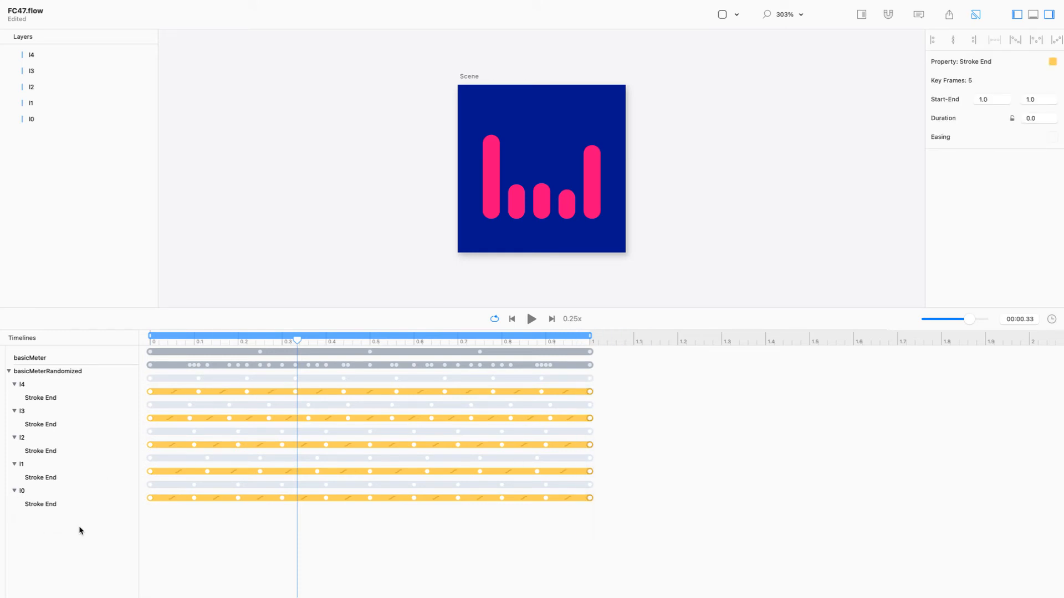
pyautogui.moveTo(176, 535); pyautogui.dragTo(118, 389)
pyautogui.press('Delete')
pyautogui.moveTo(632, 560)
pyautogui.mouseDown()
pyautogui.moveTo(559, 390)
pyautogui.moveTo(568, 377)
pyautogui.moveTo(575, 387)
pyautogui.moveTo(368, 410)
pyautogui.moveTo(124, 407)
pyautogui.mouseUp()
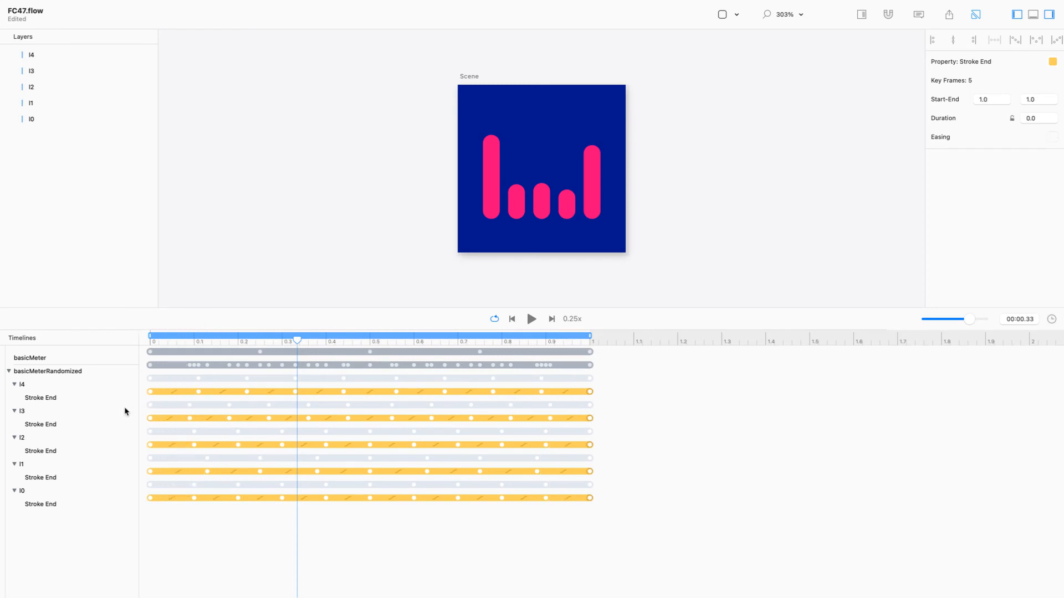
pyautogui.click(239, 258)
pyautogui.press('space')
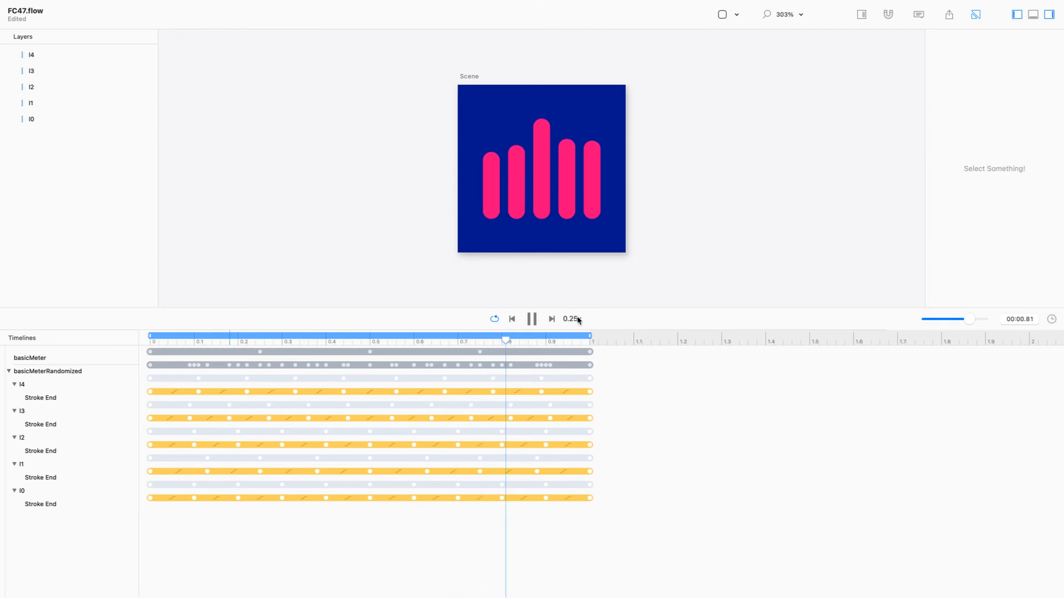
# Step: Return the playback speed to 1x, enlarge the preview area above the timeline and pause the animation
pyautogui.click(530, 319)
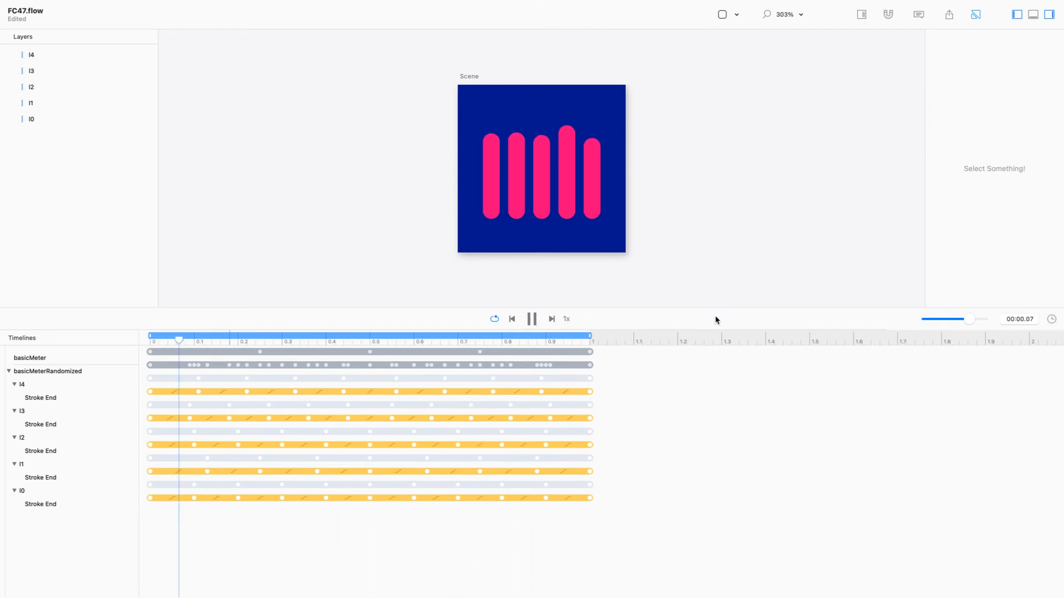
pyautogui.moveTo(719, 306); pyautogui.dragTo(752, 410)
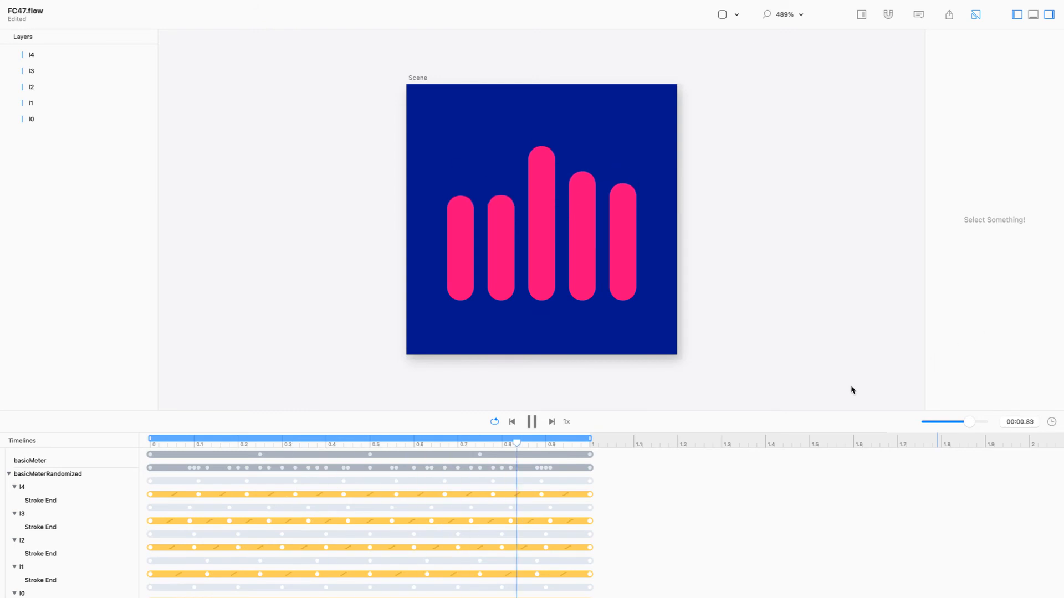
pyautogui.press('space')
# Step: Select the stroke end keyframes of all five bars, set their easing to Linear and preview the animation
pyautogui.scroll(-1, 600, 469)
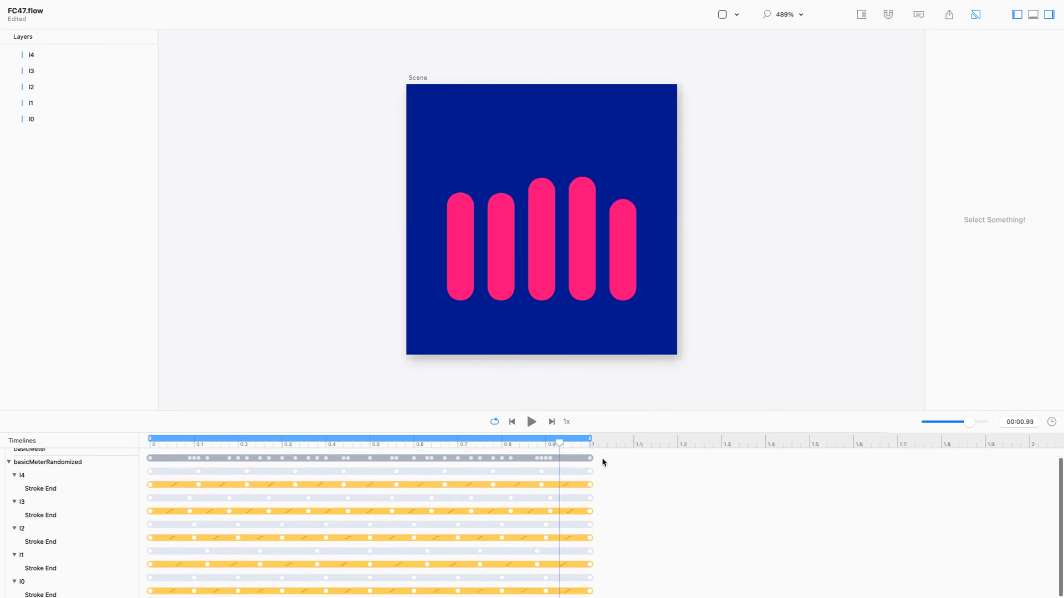
pyautogui.press('super+a')
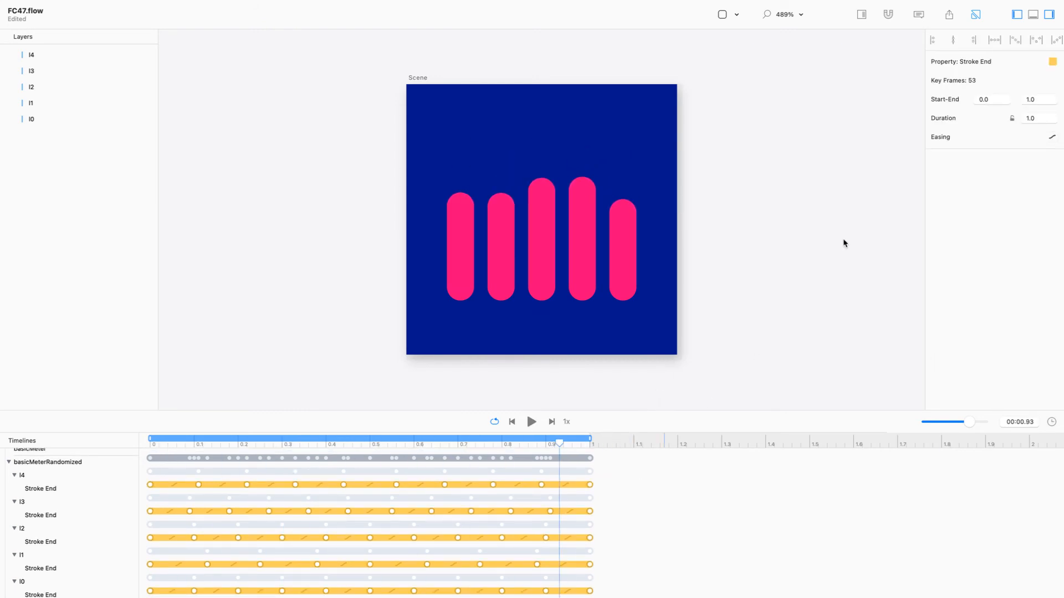
pyautogui.click(1051, 137)
pyautogui.moveTo(484, 122); pyautogui.dragTo(843, 158)
pyautogui.click(1038, 146)
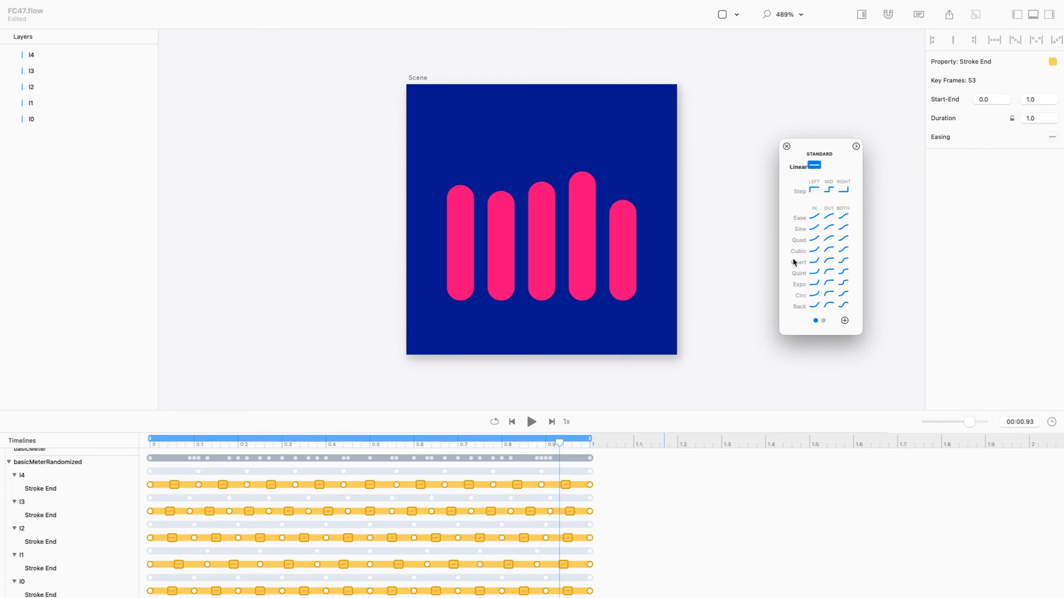
pyautogui.click(532, 422)
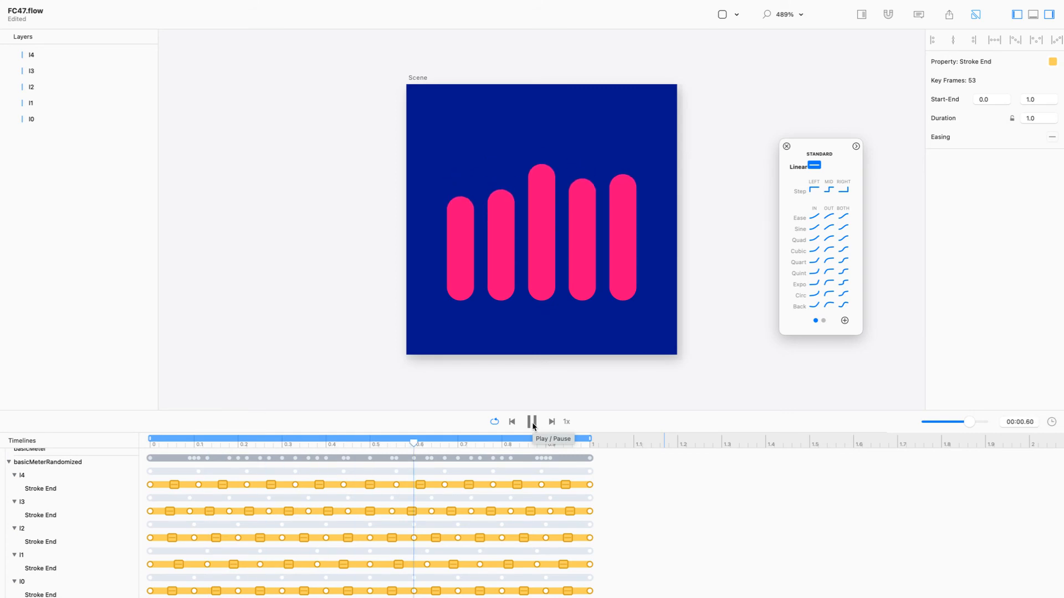
# Step: Try Ease Out, Back Out and Sine Out easing on the selected keyframes, previewing the animation with each
pyautogui.click(830, 217)
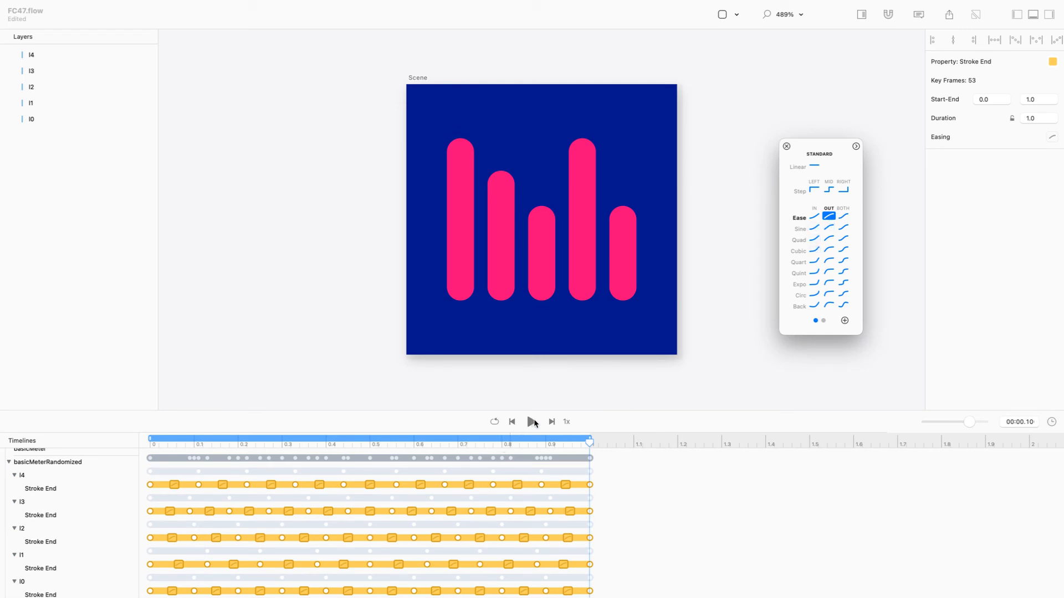
pyautogui.click(533, 422)
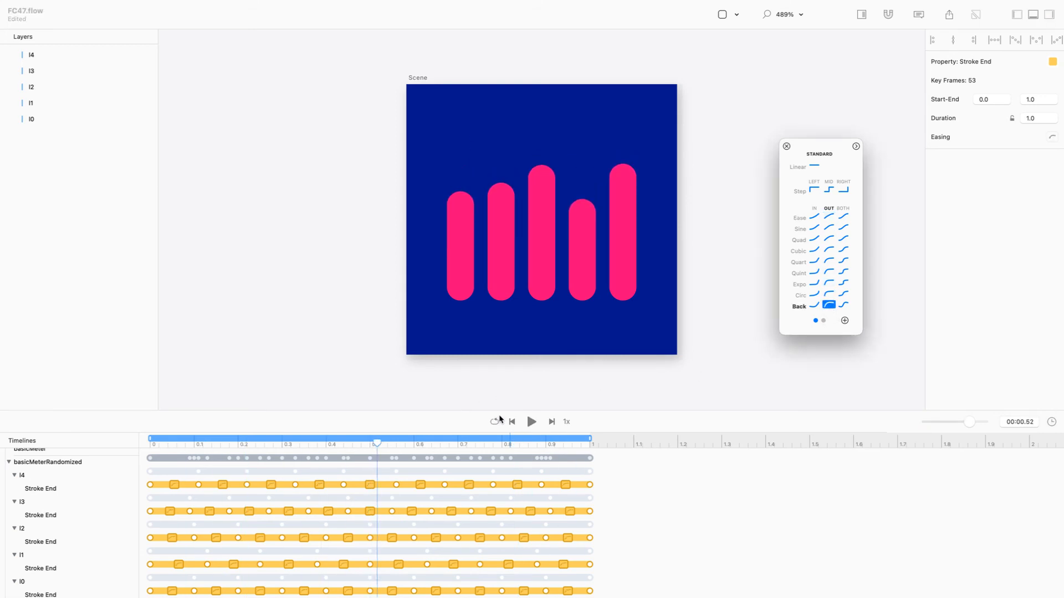
pyautogui.click(530, 424)
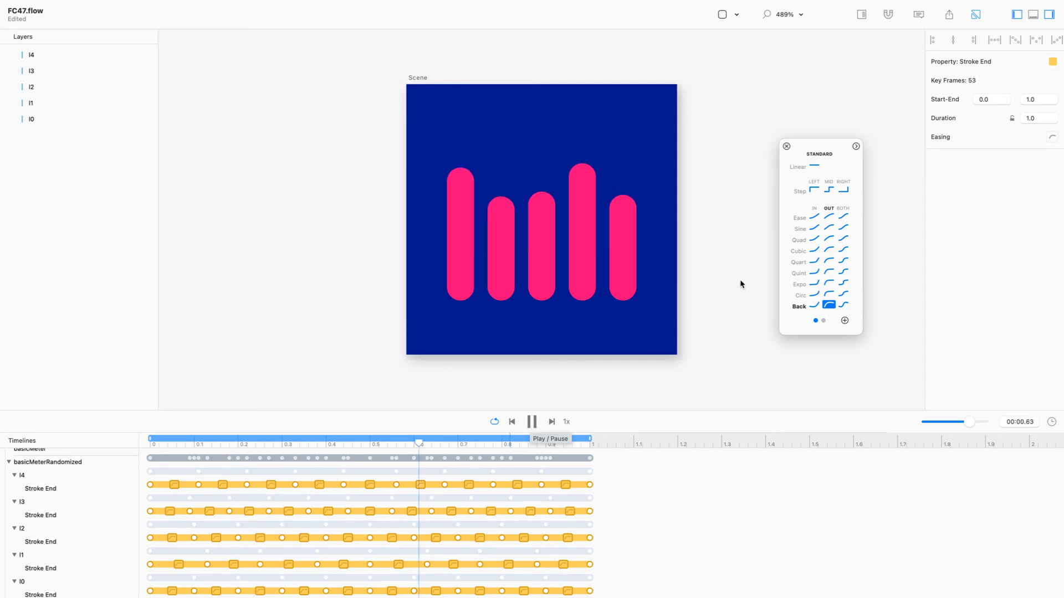
pyautogui.click(829, 227)
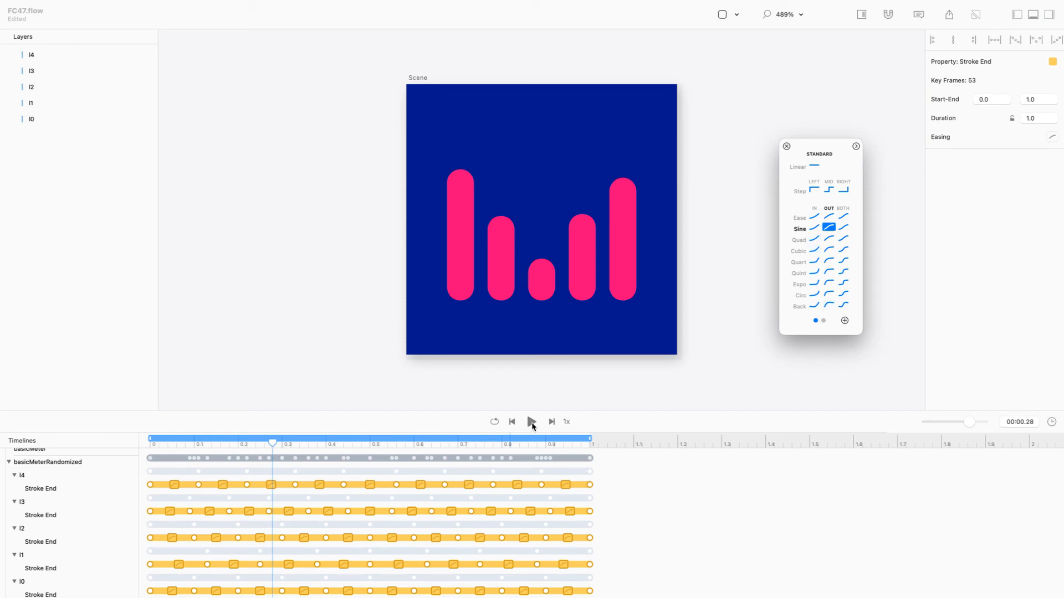
pyautogui.click(530, 423)
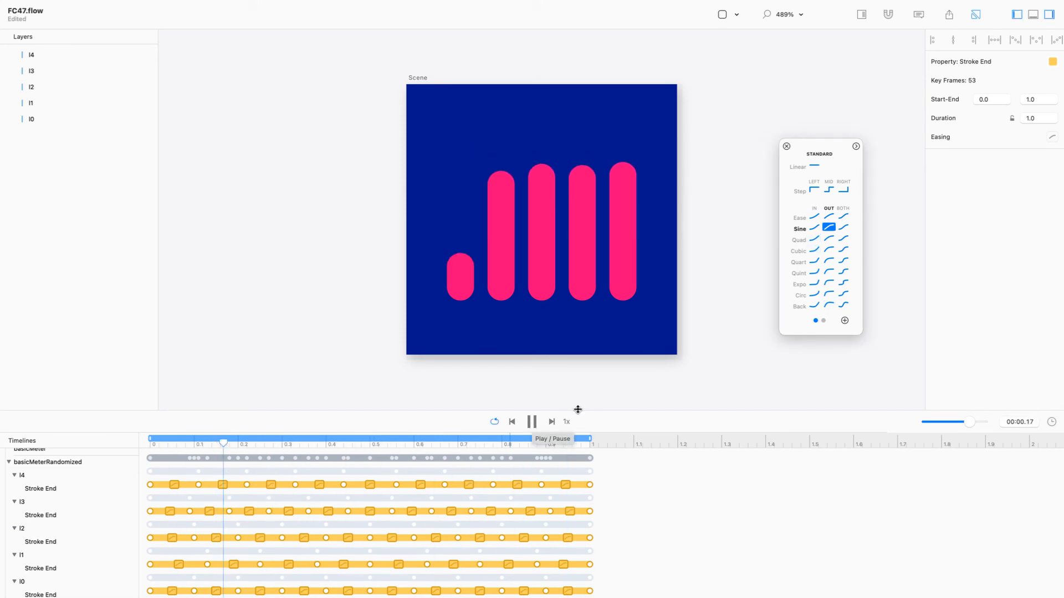
# Step: Apply Ease Out easing to all selected stroke end keyframes and play the looping animation
pyautogui.click(829, 218)
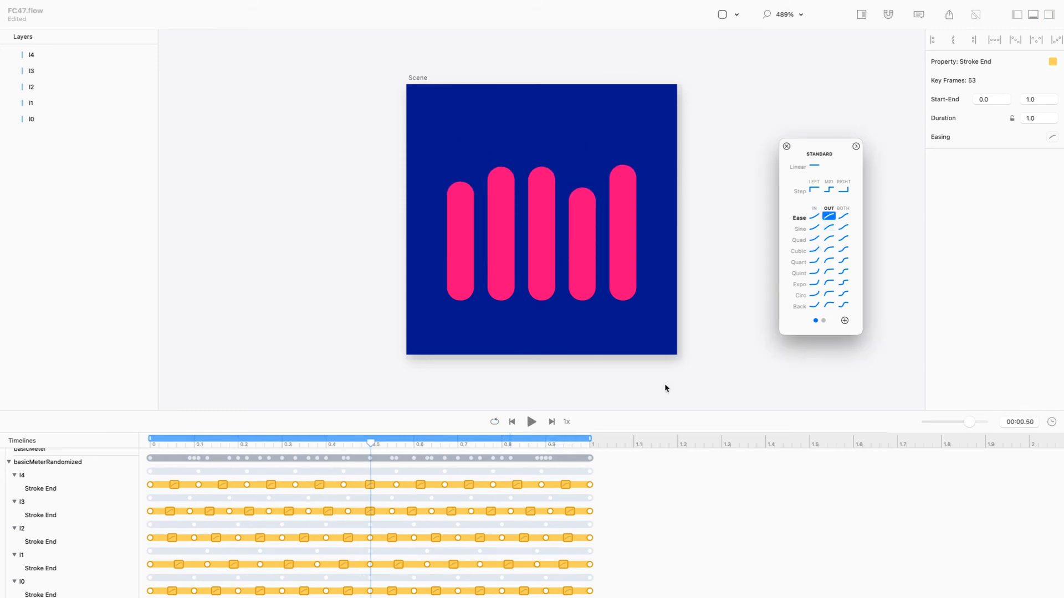
pyautogui.click(531, 423)
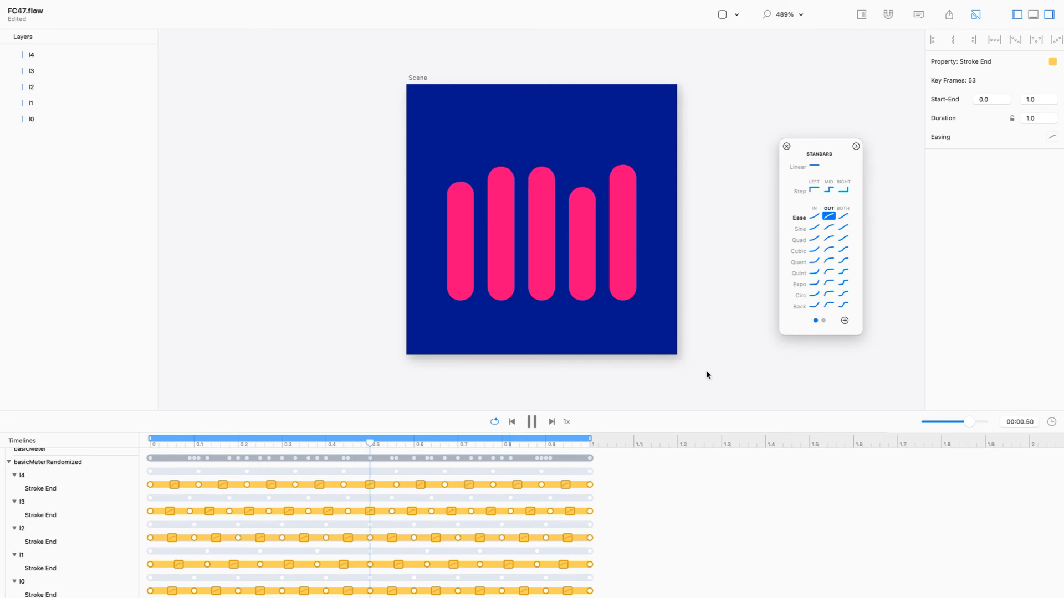